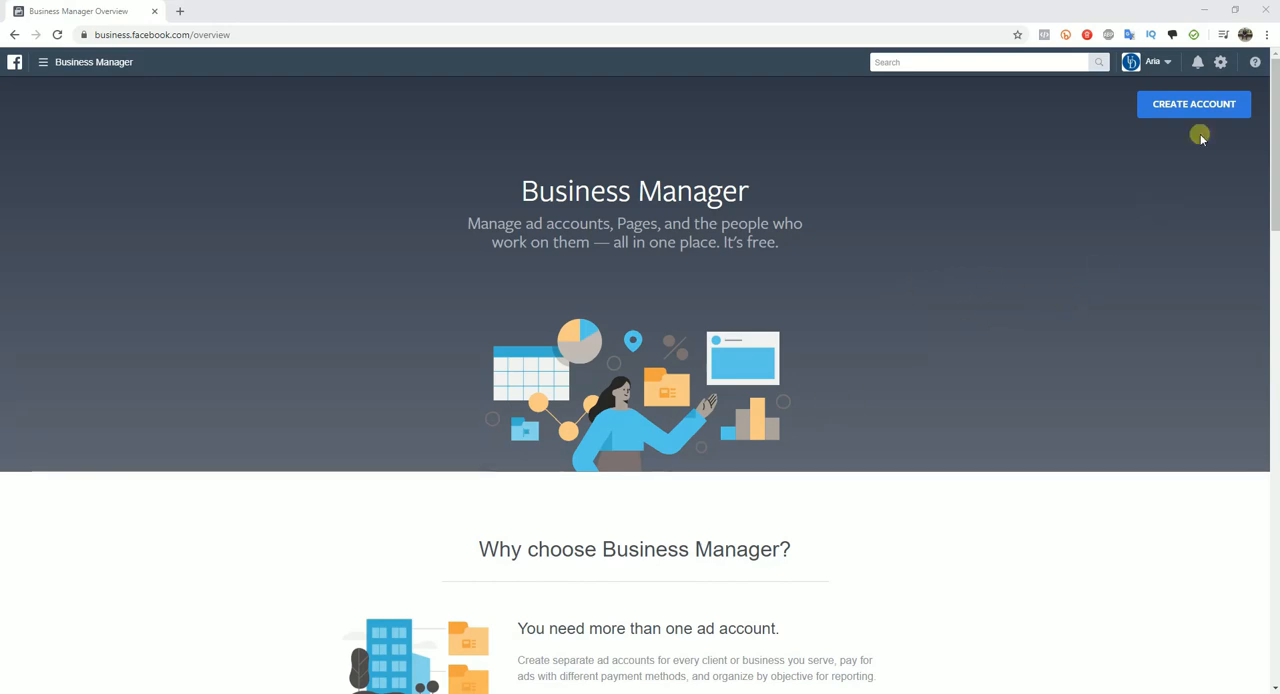
Step: Start a new Business Manager account named Jake's Coffee House, enter the business email and continue to the business details
click(1192, 105)
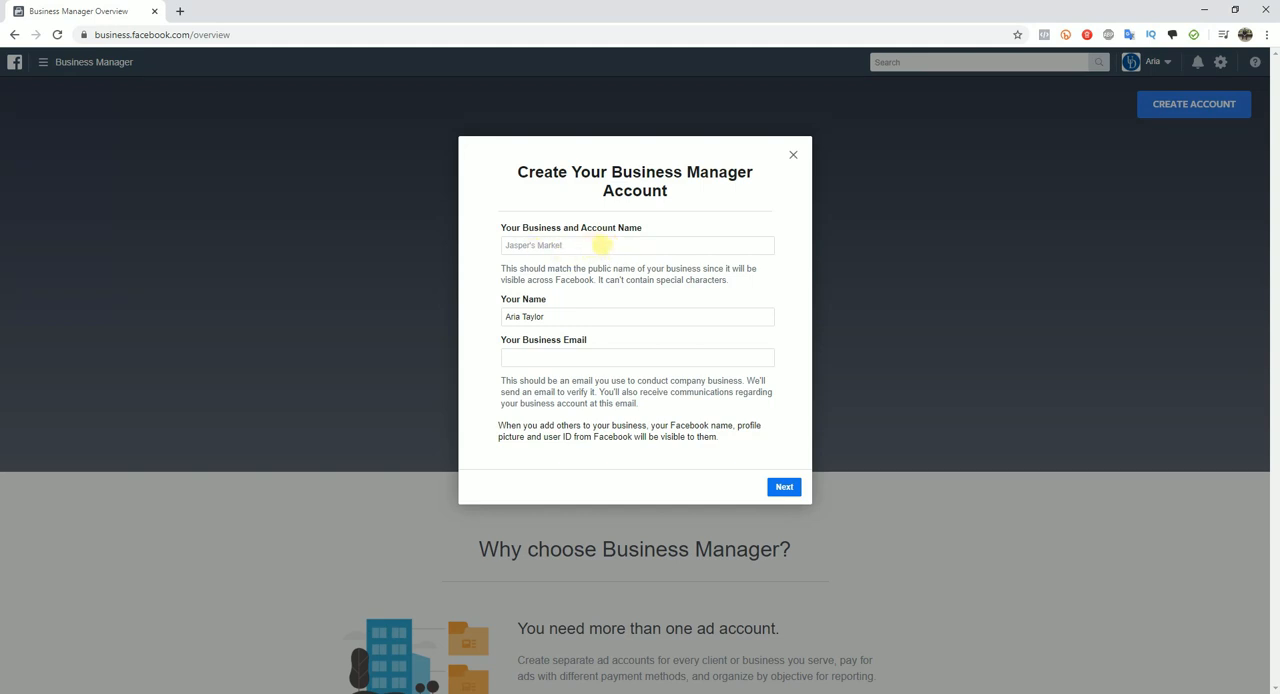
click(602, 245)
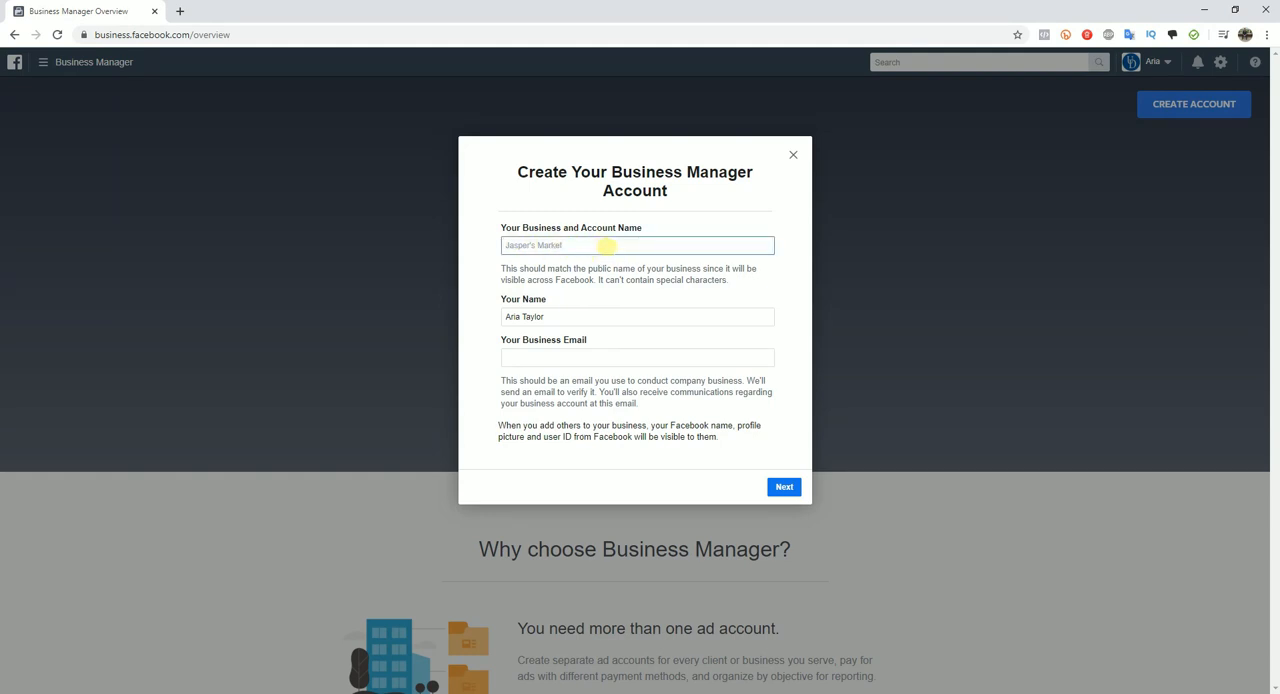
text(Jake's Coffee House)
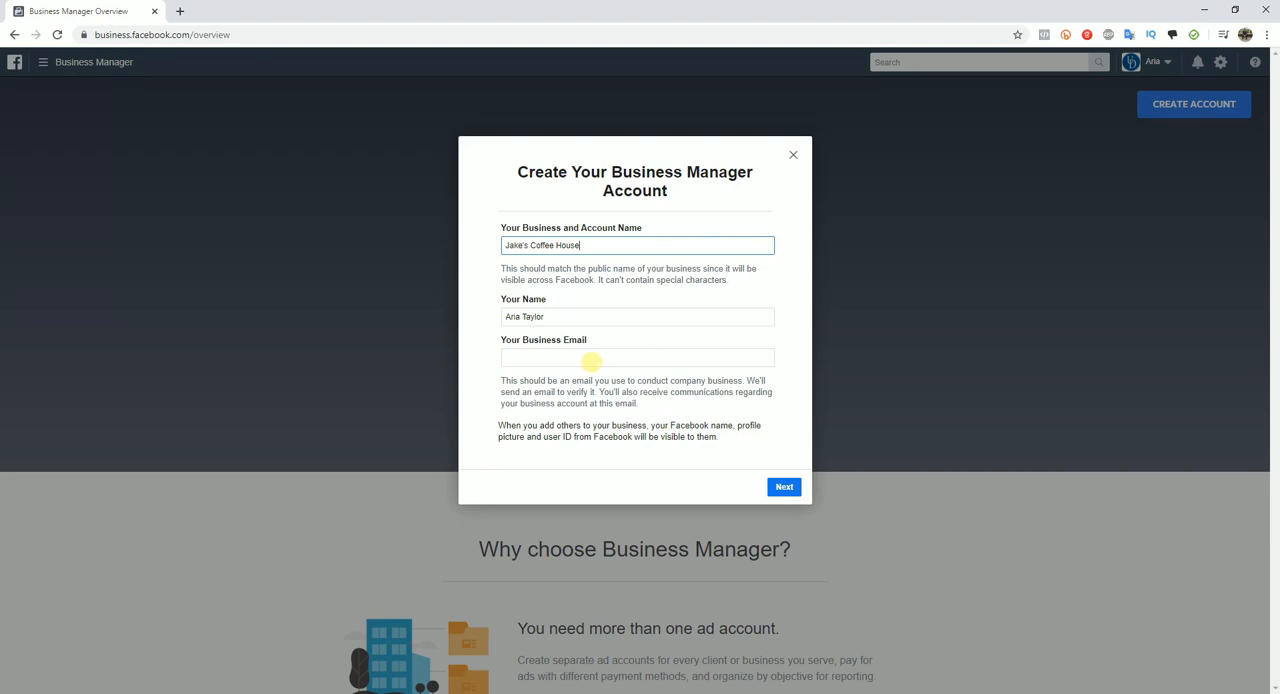
click(605, 359)
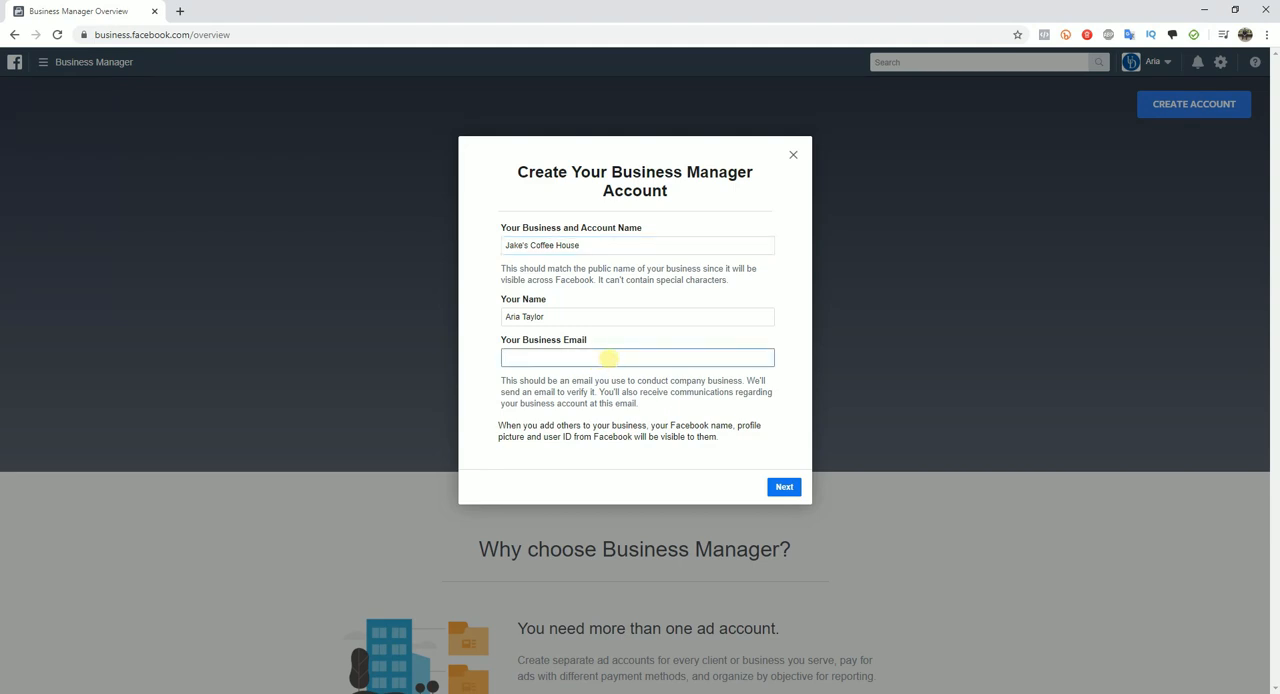
click(786, 487)
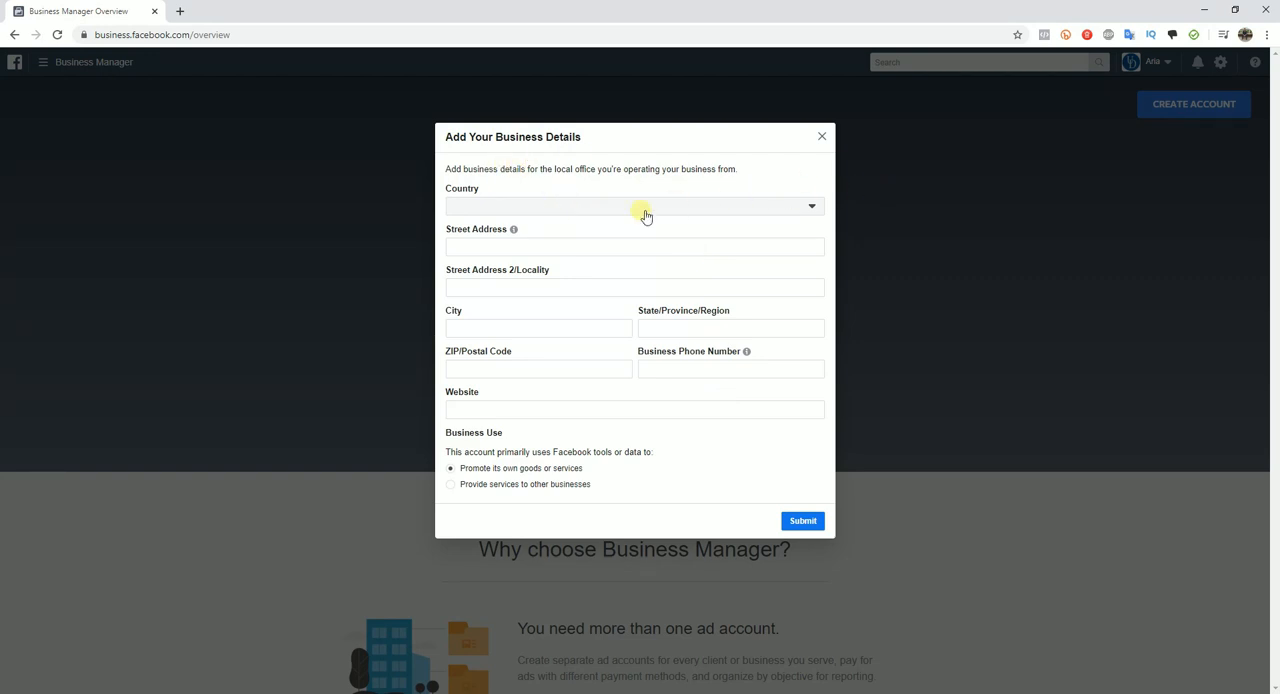
Step: Set the business country to United States and fill in the street address
click(805, 210)
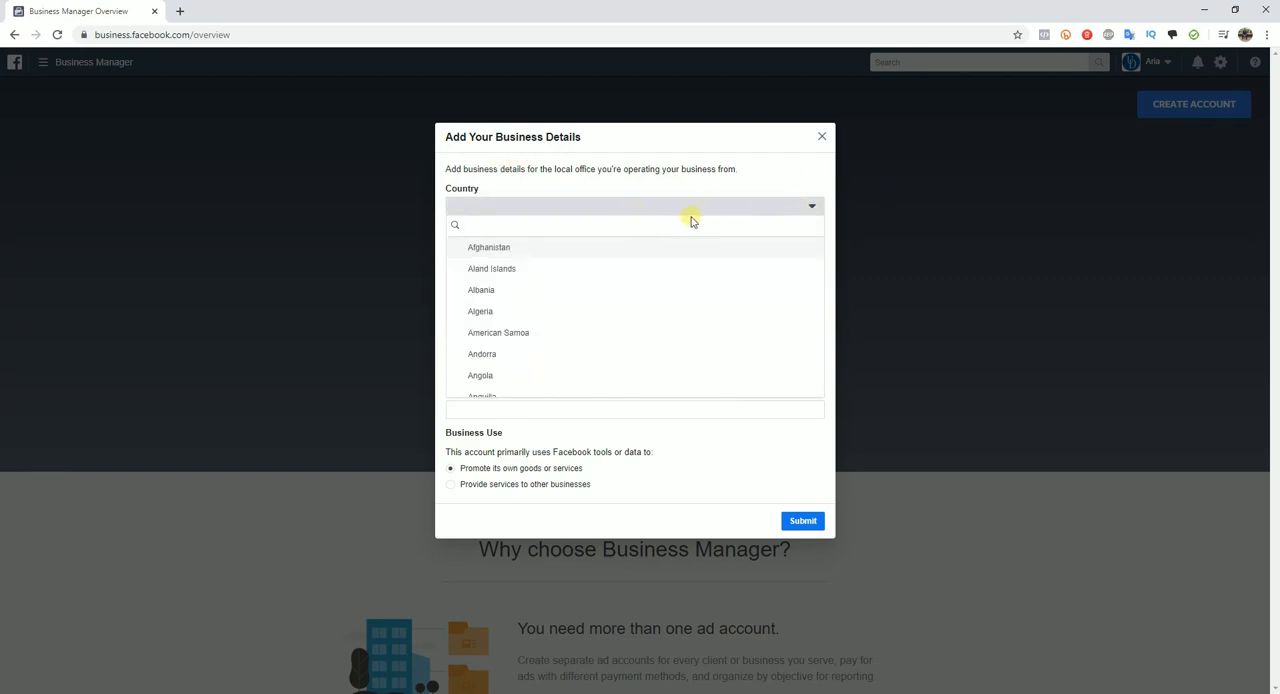
text(uni)
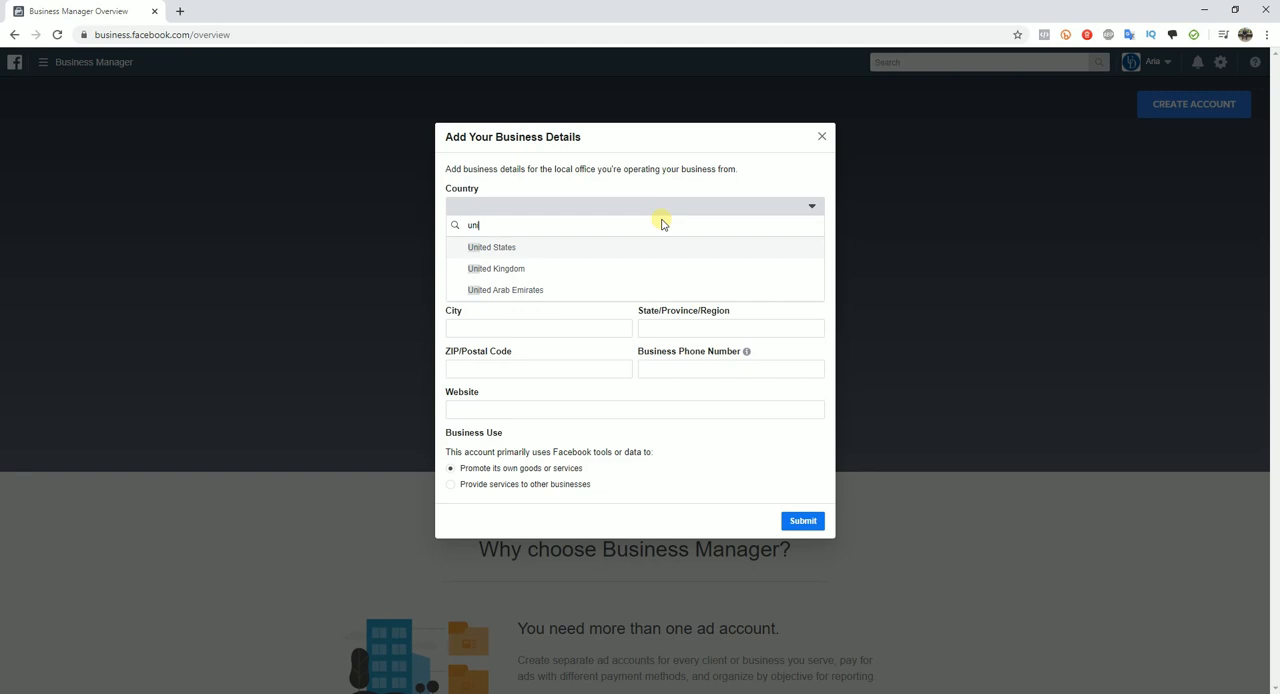
click(482, 247)
click(547, 246)
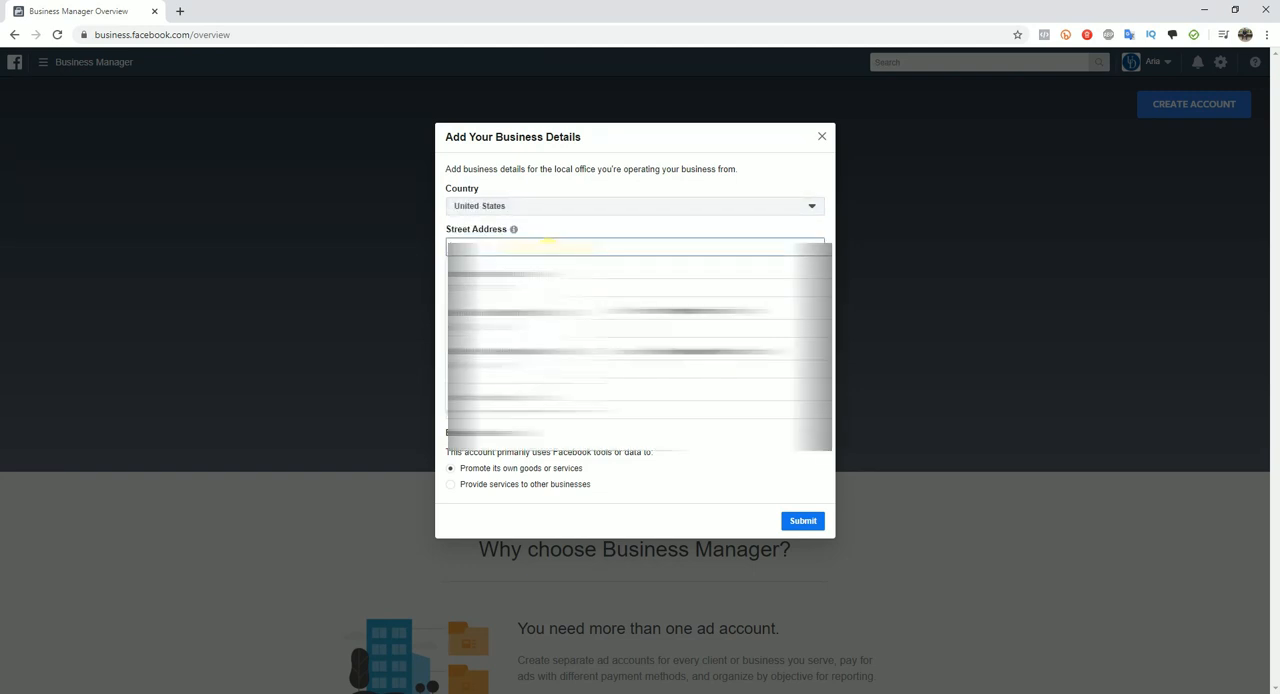
click(626, 259)
click(591, 248)
text(12)
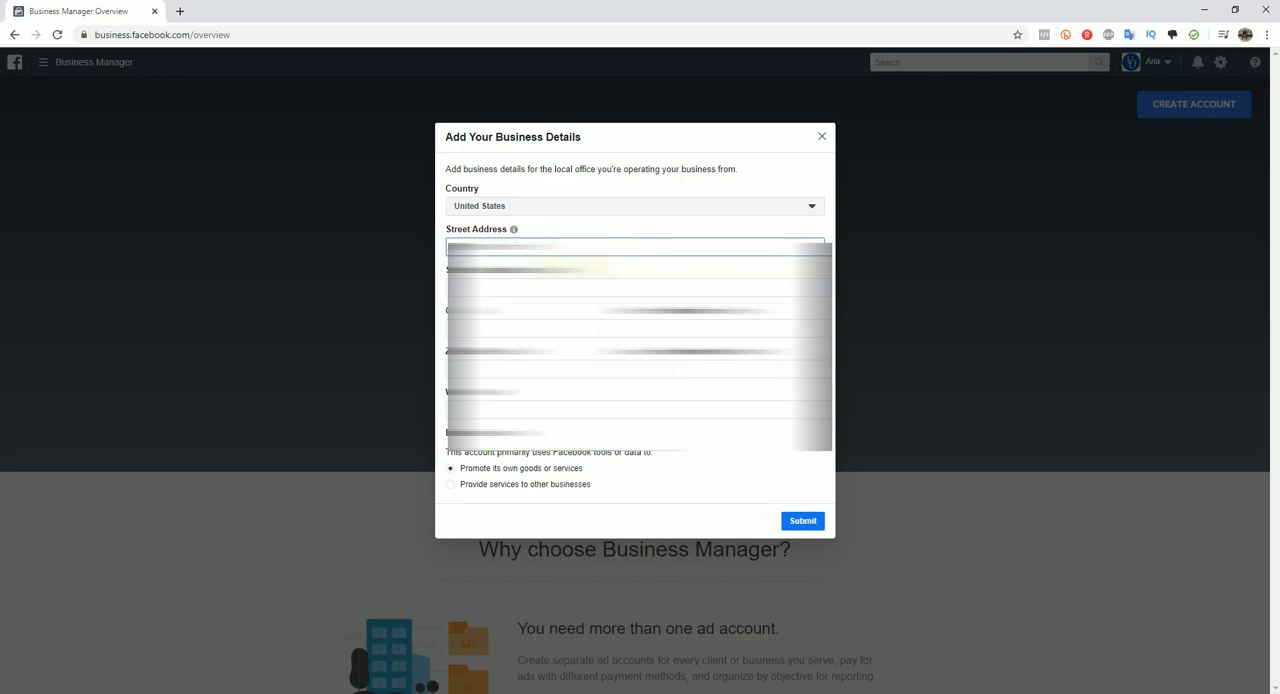
Step: Fill in the city, state, ZIP code and business phone number in the business details
click(548, 328)
text(miami)
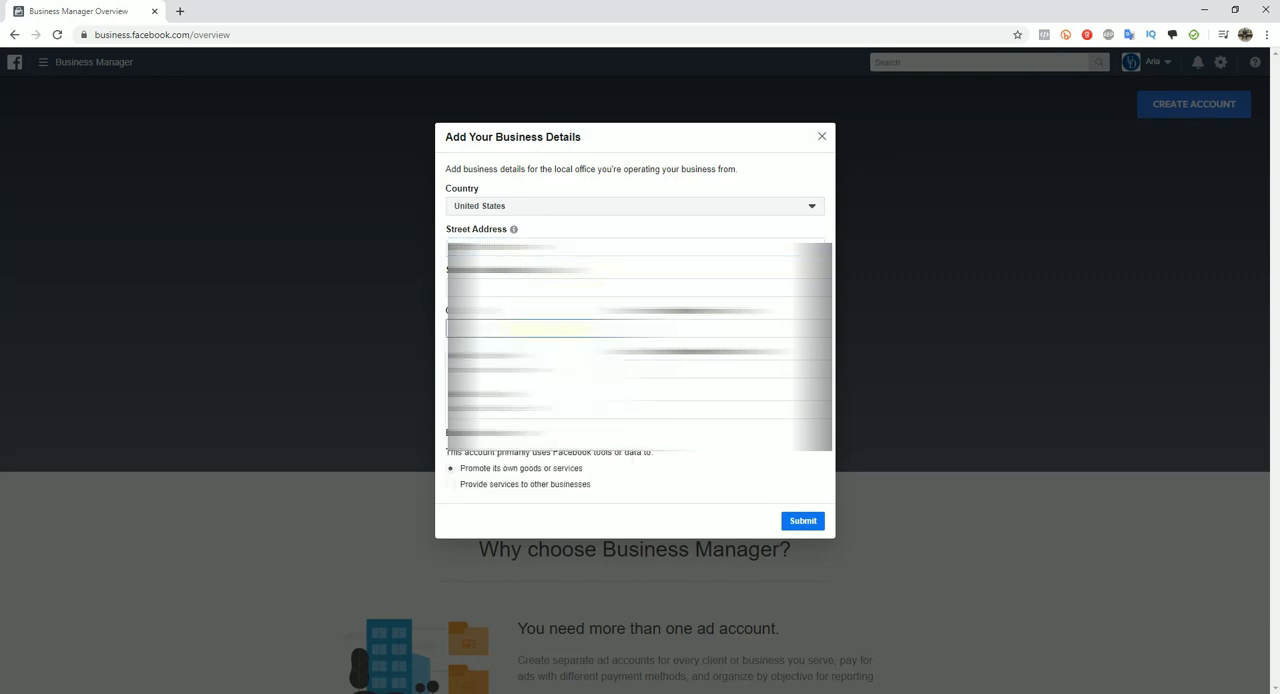
key(Tab)
text(f)
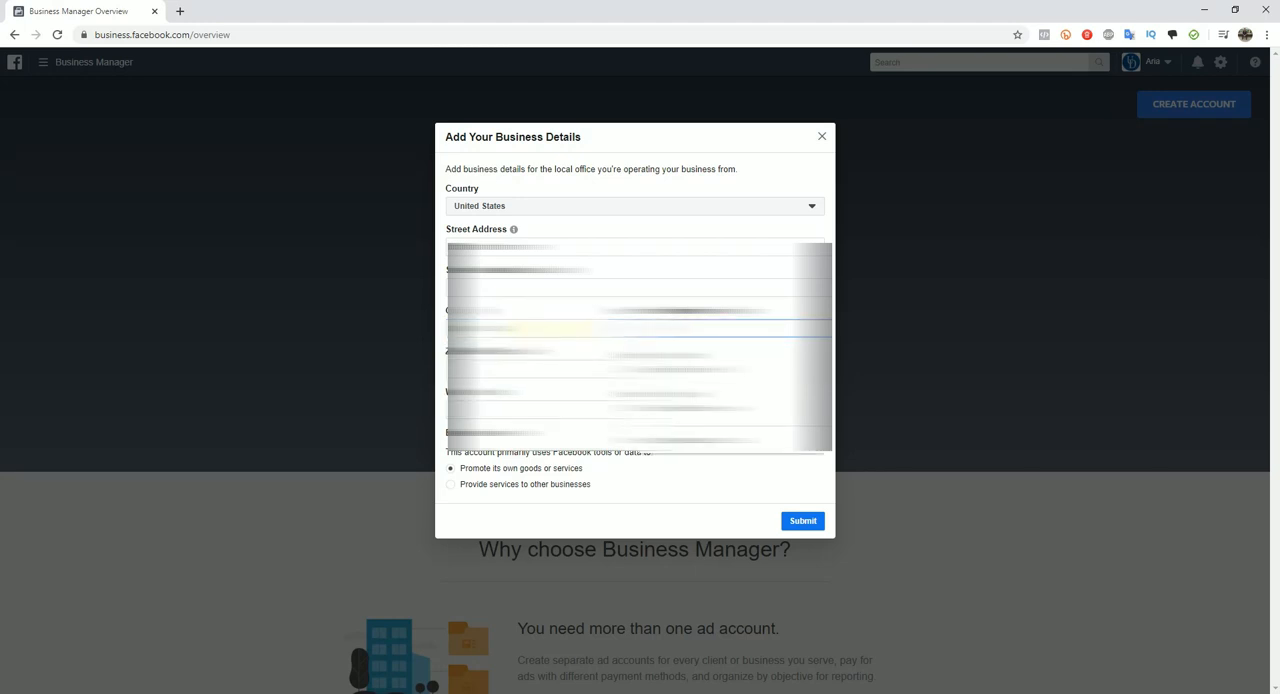
click(541, 369)
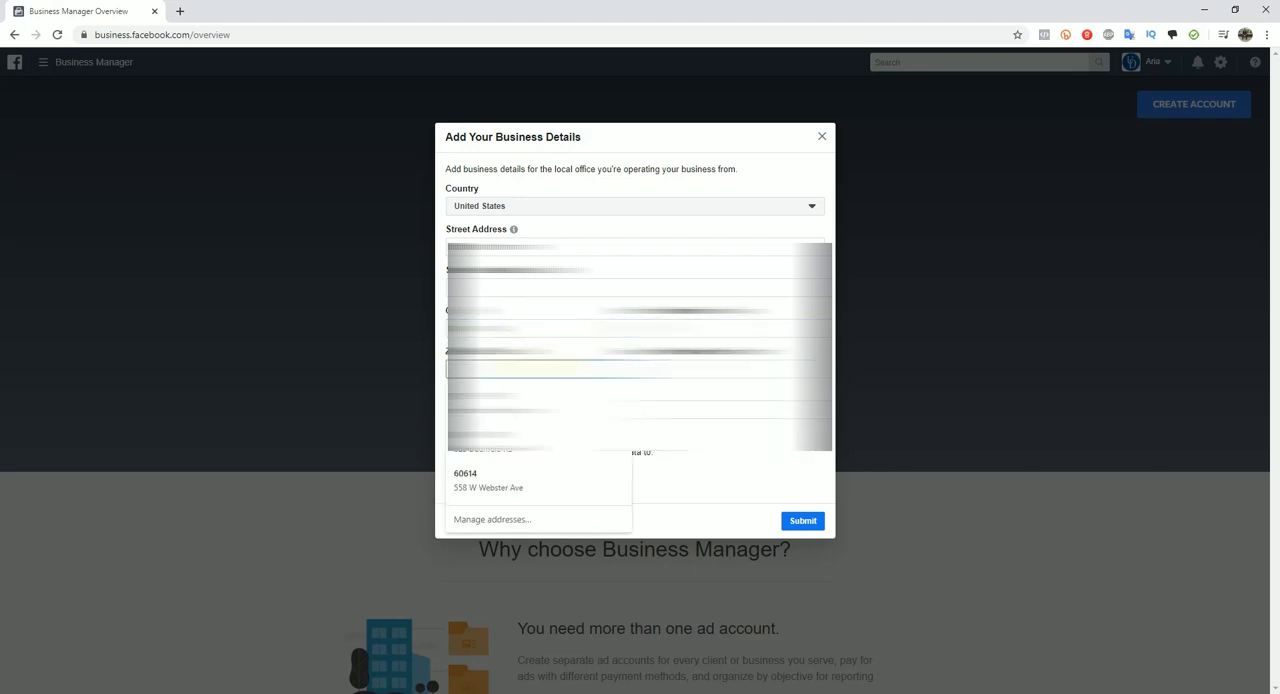
text(331)
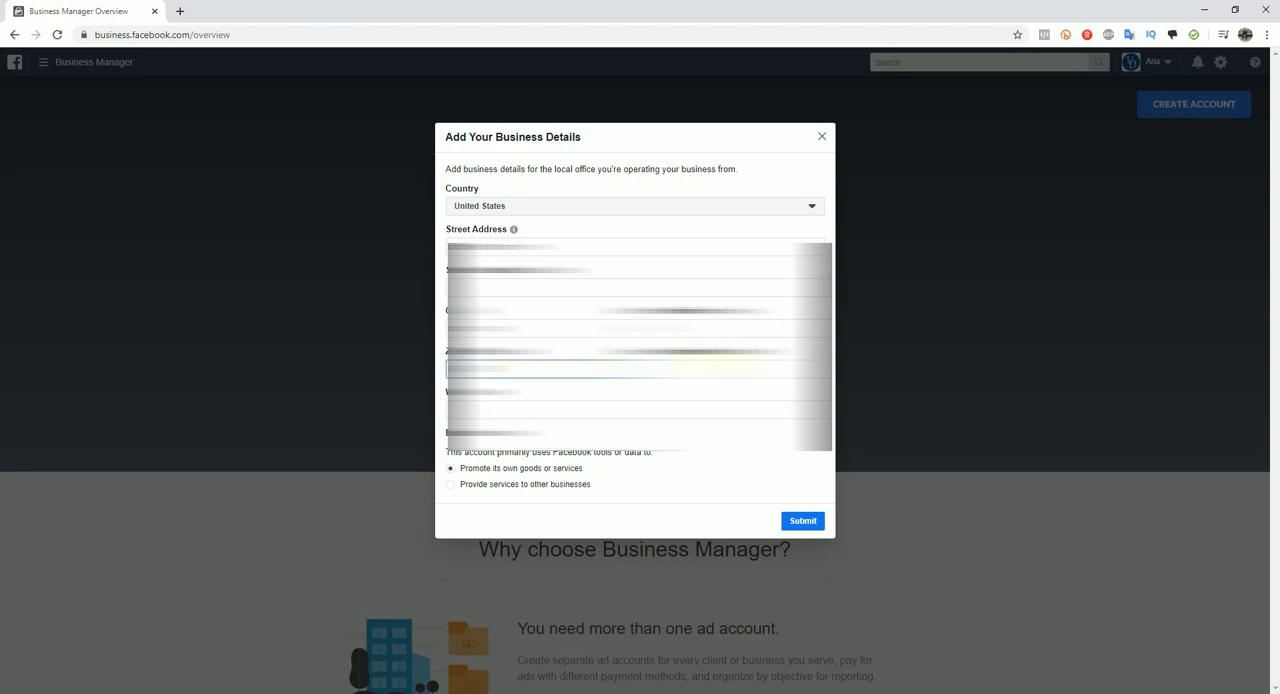
click(671, 389)
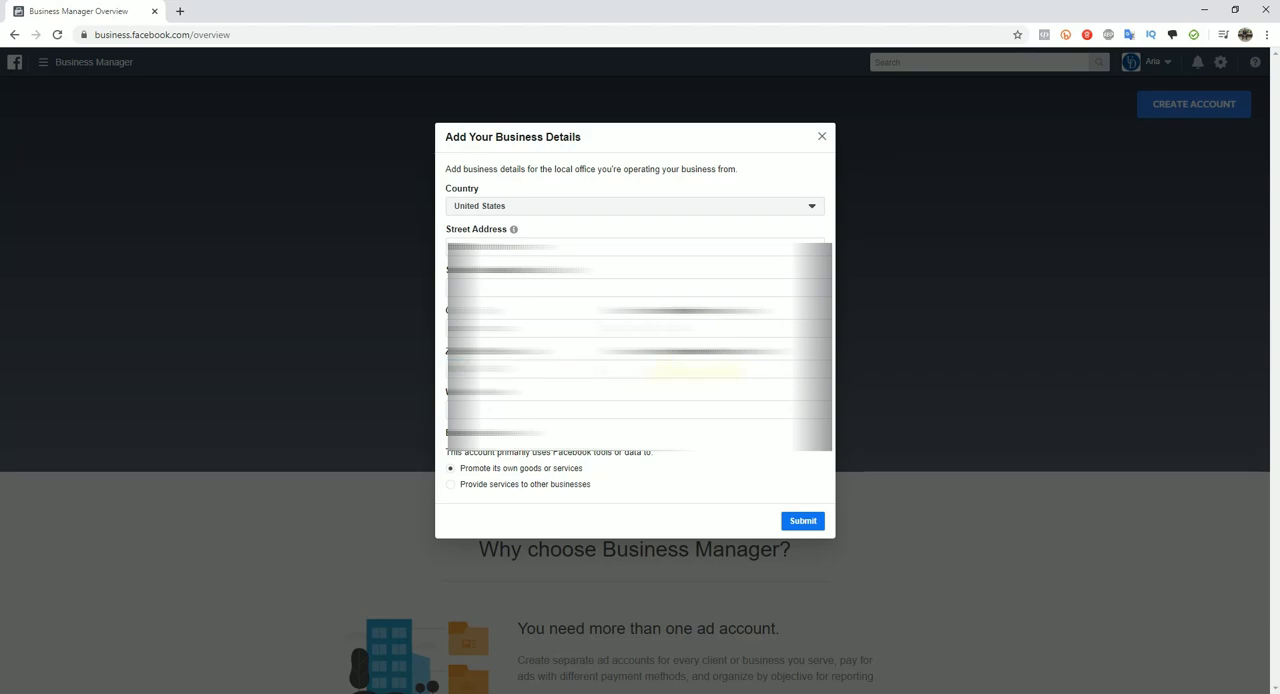
click(701, 369)
text(3)
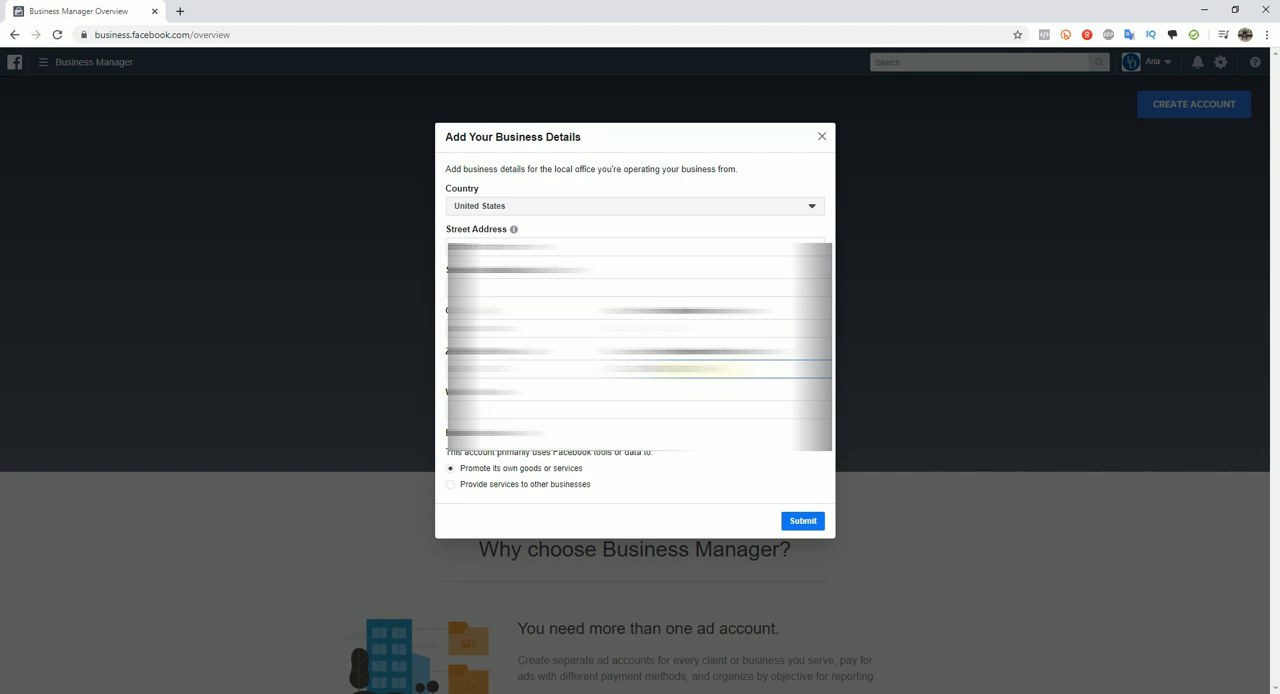
click(575, 408)
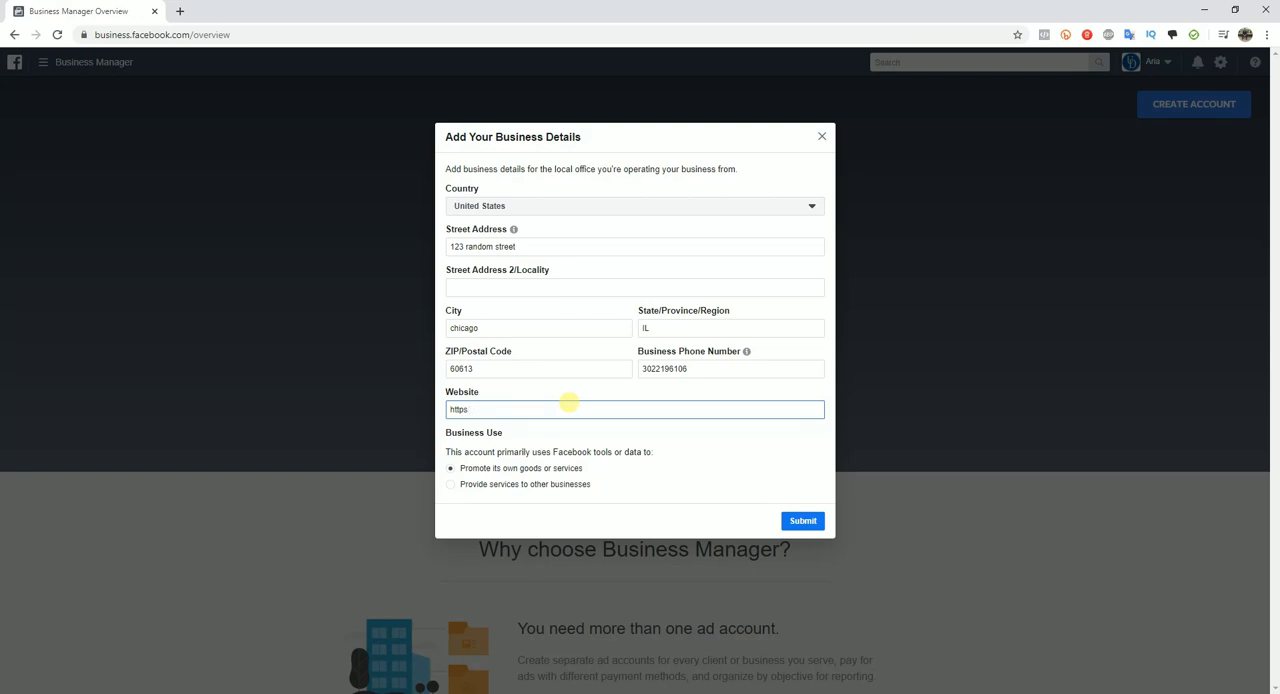
text(https://jakescoffehouse.com)
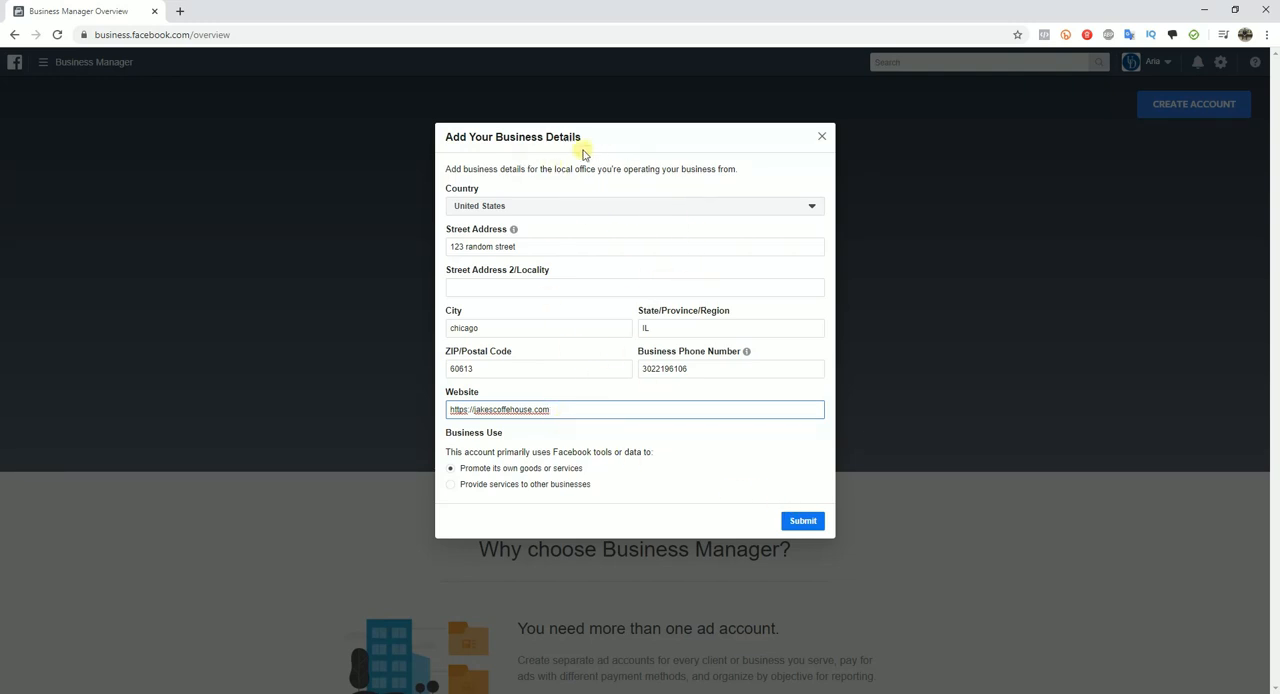
click(805, 521)
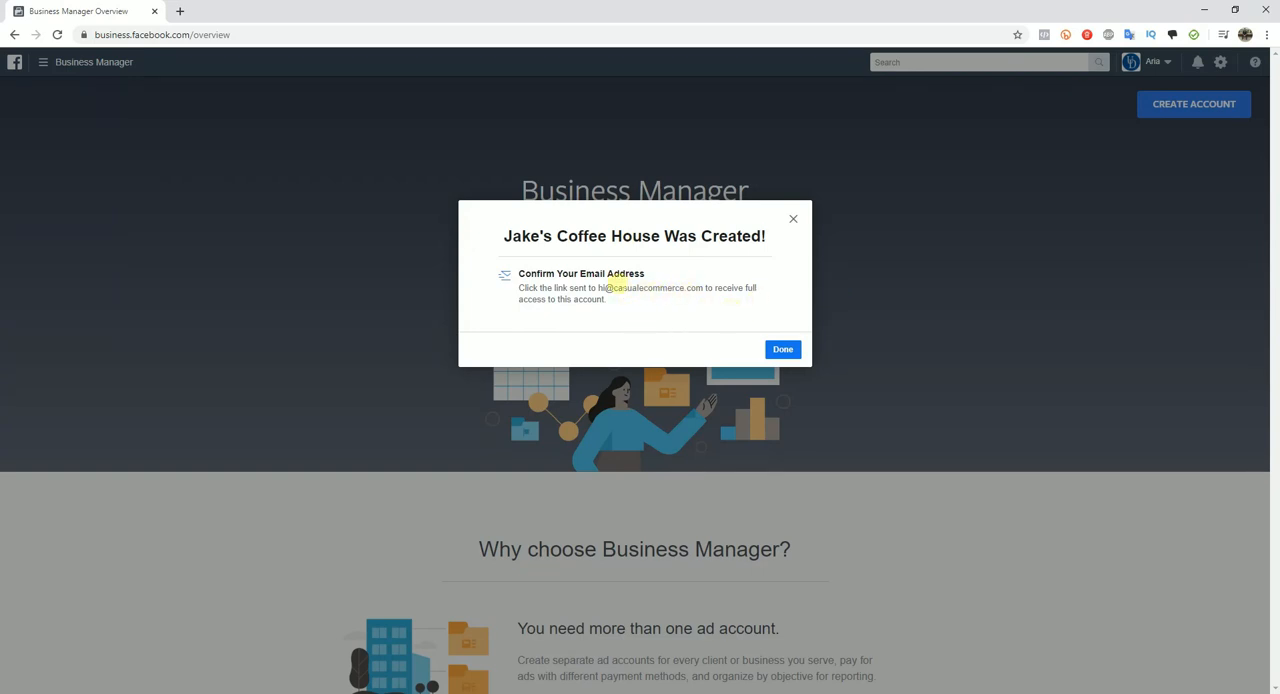
Step: Finish the account creation confirmation and dismiss the tip about personal notification settings
drag(600, 288, 674, 288)
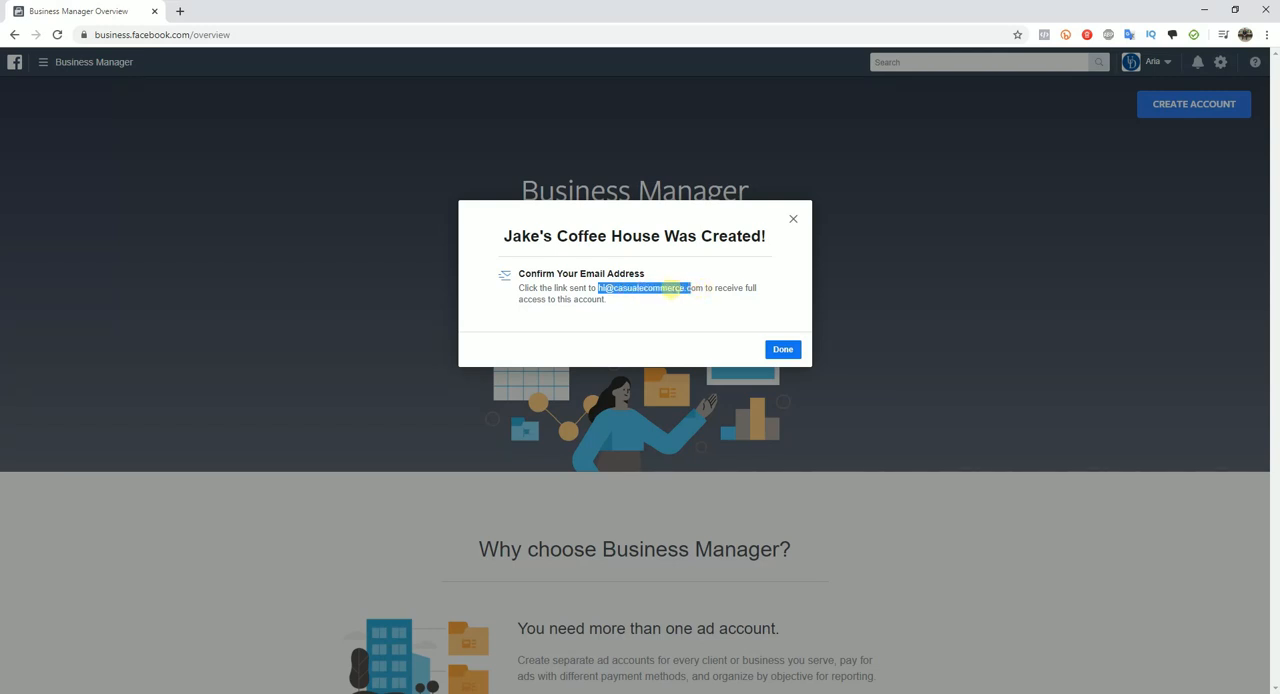
click(643, 298)
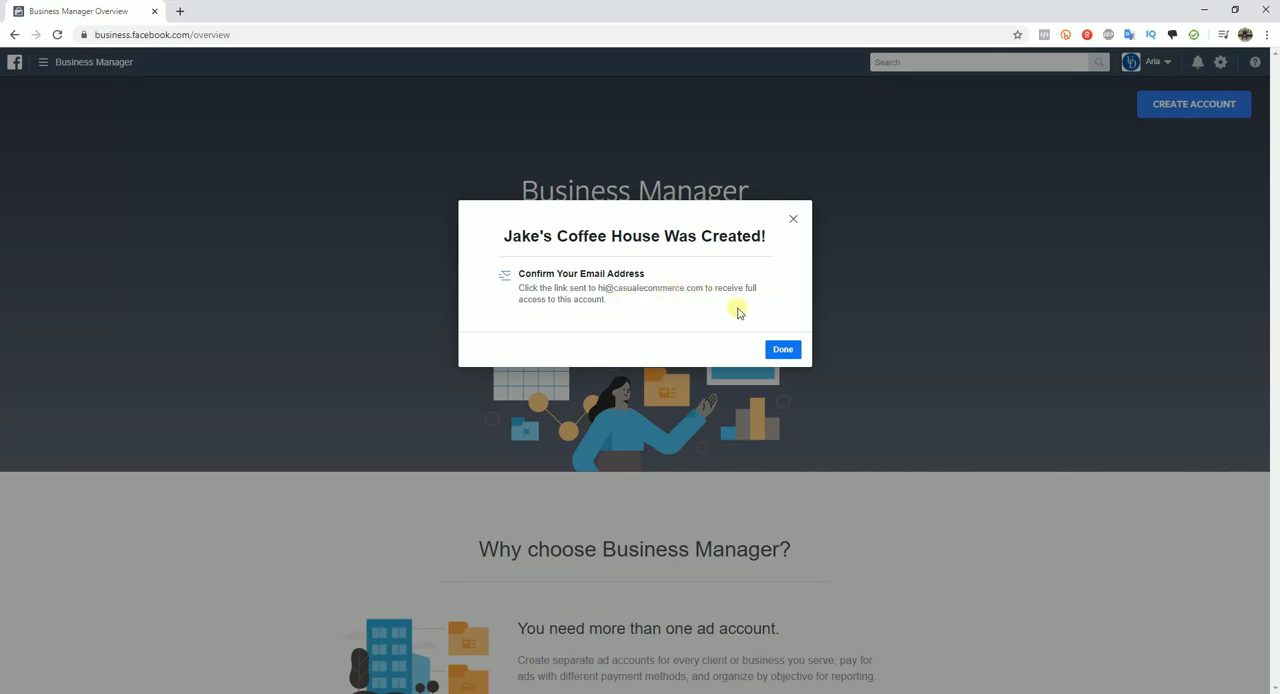
click(786, 349)
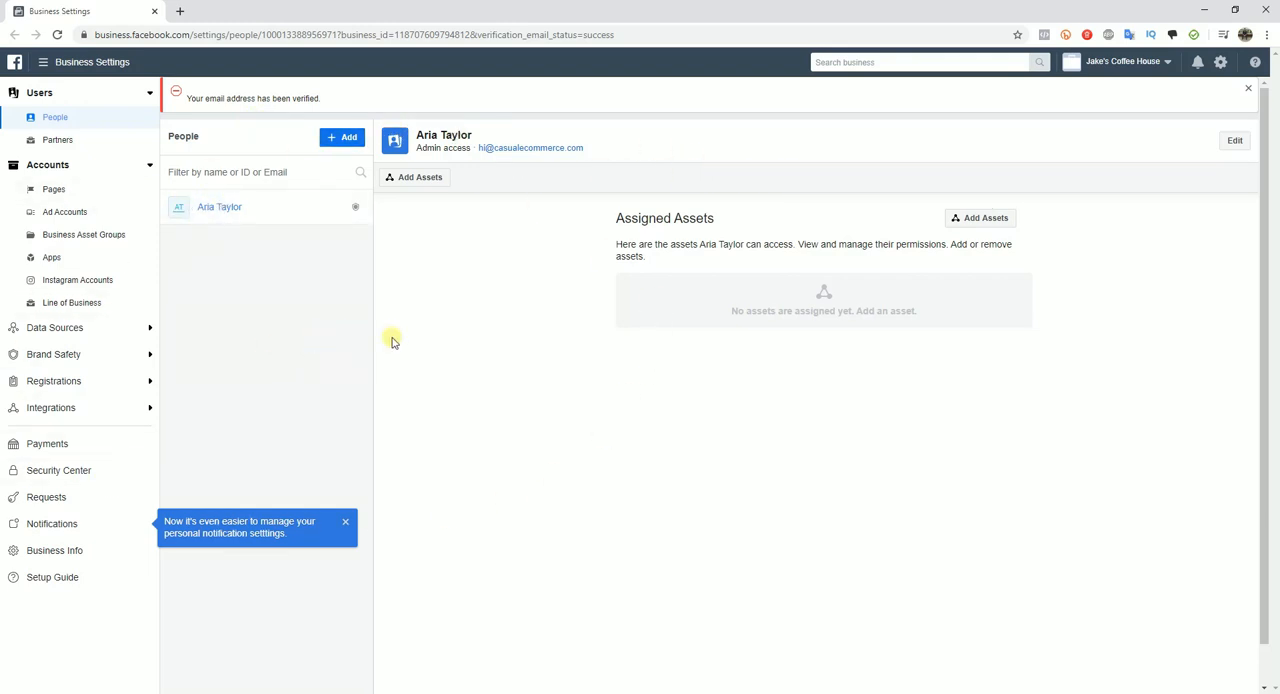
click(345, 521)
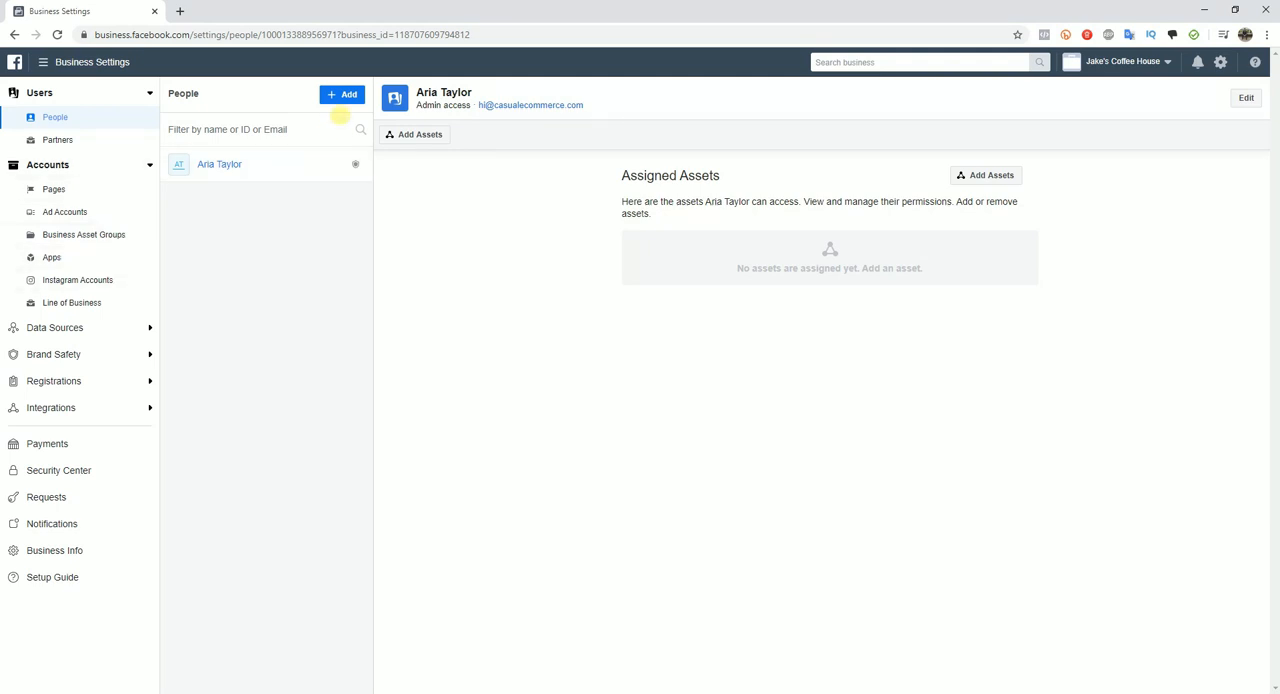
Step: Add the existing Facebook Page Jake's Coffee House to the business account and close the confirmation
click(60, 189)
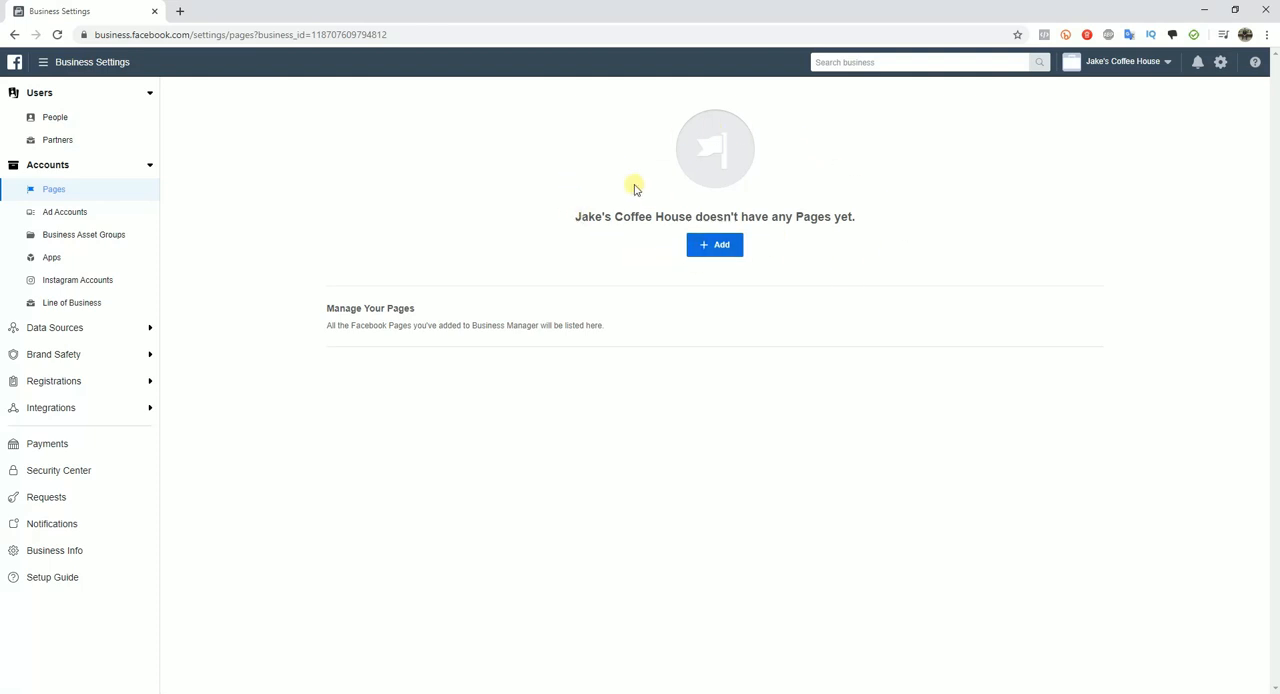
click(745, 248)
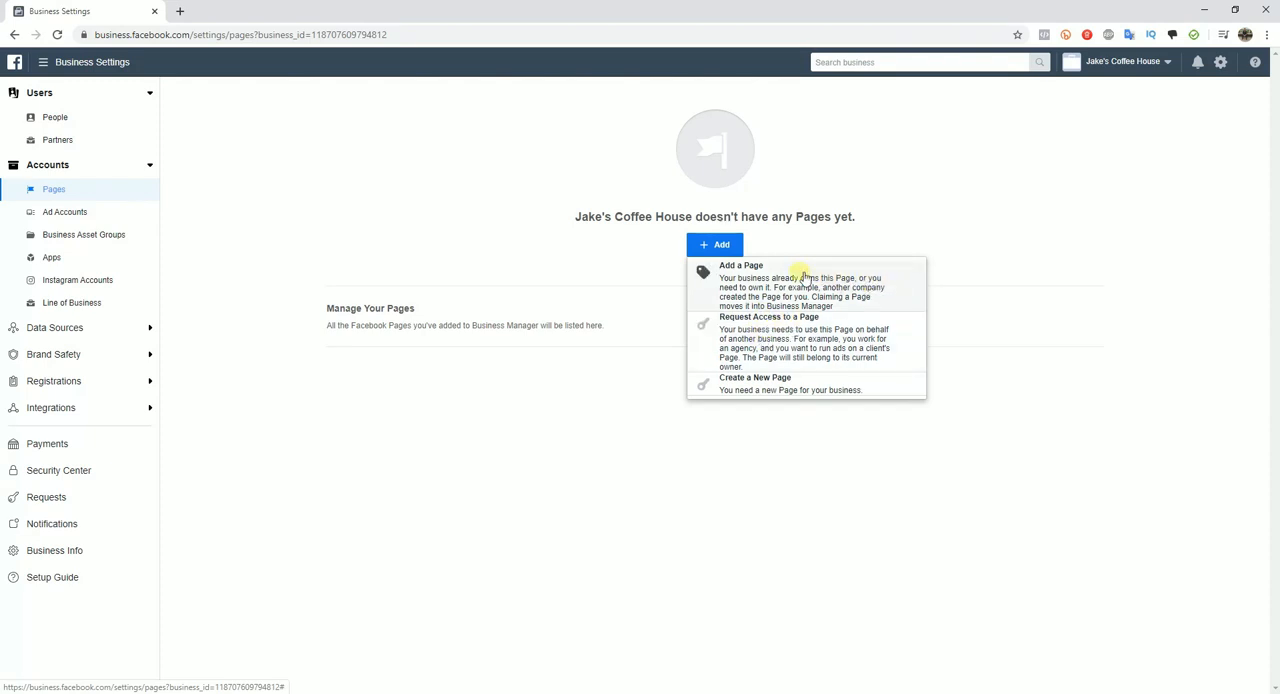
click(795, 281)
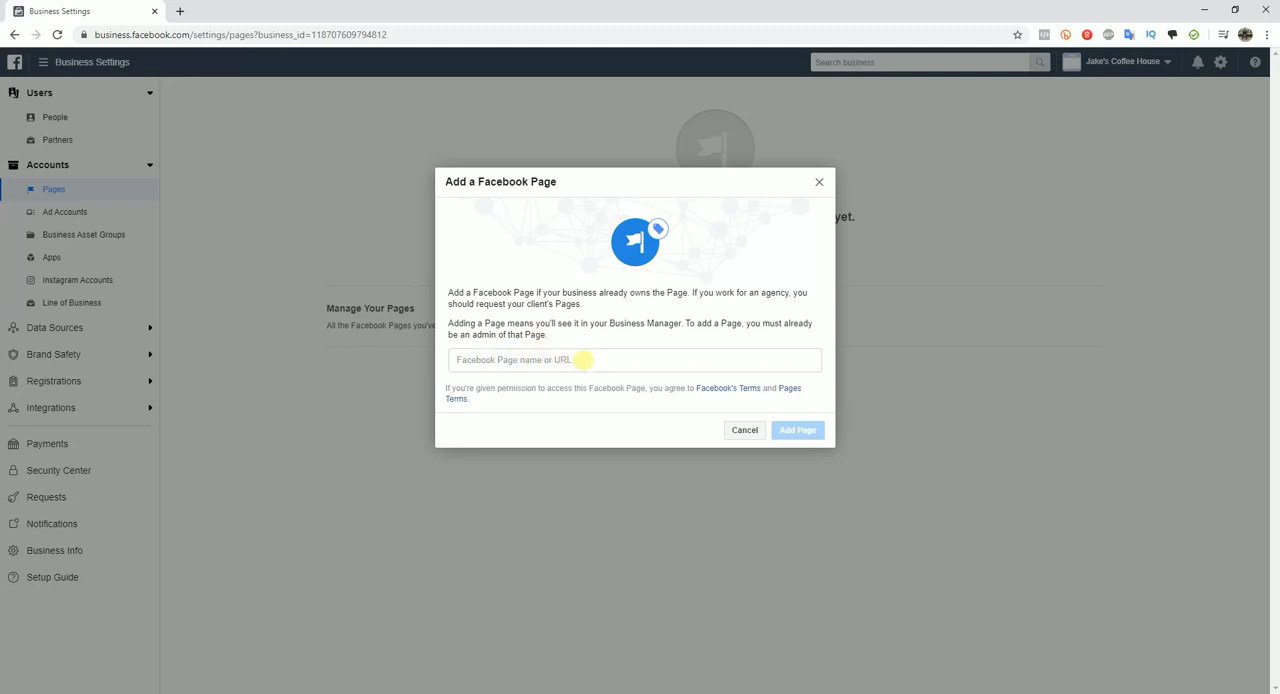
click(582, 360)
text(jake)
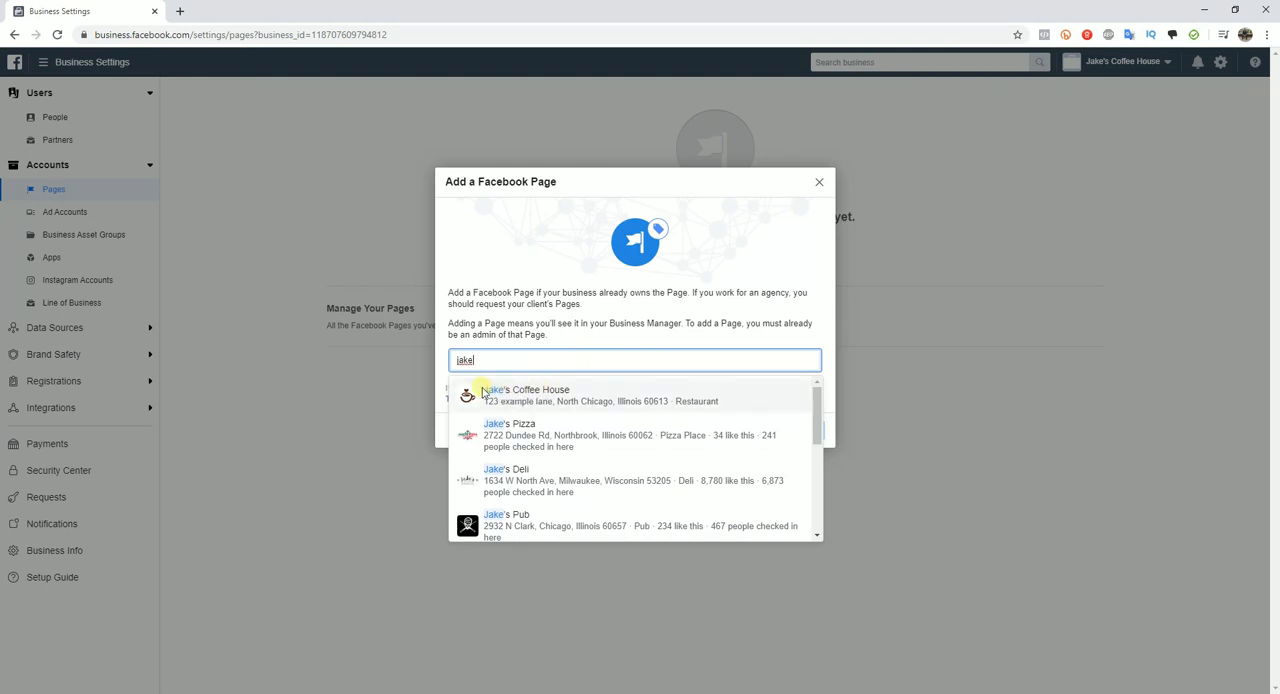
click(545, 393)
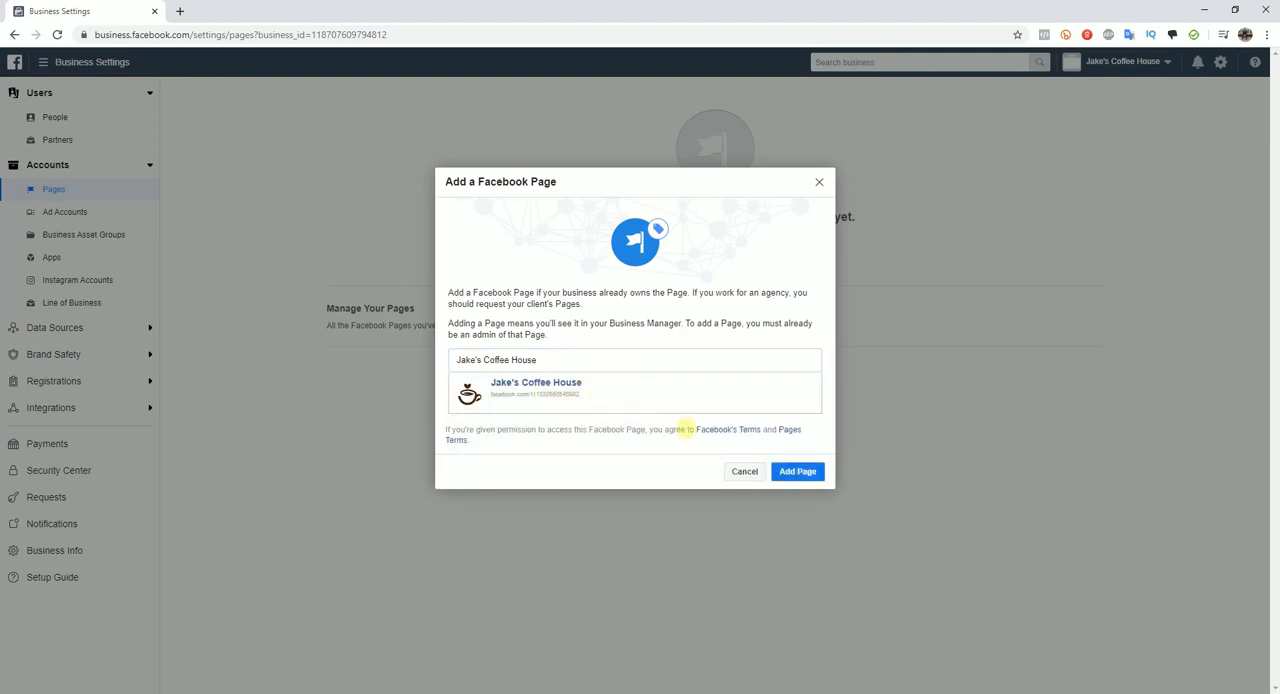
click(805, 471)
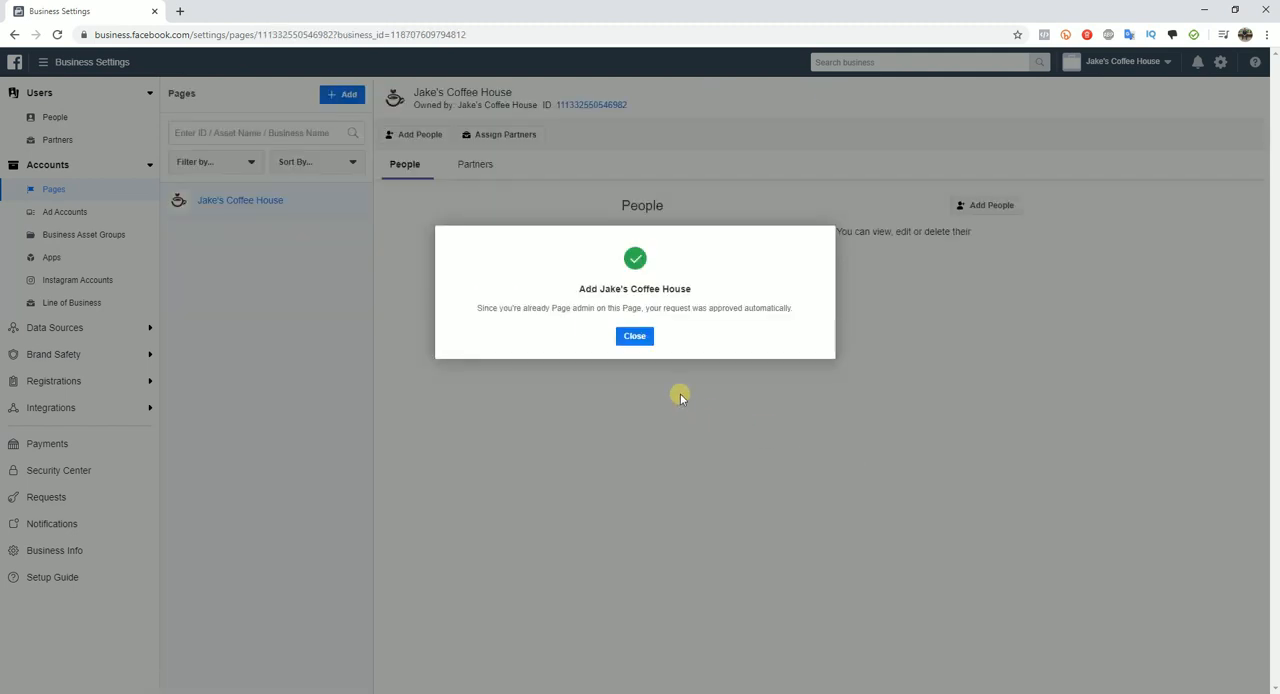
click(638, 339)
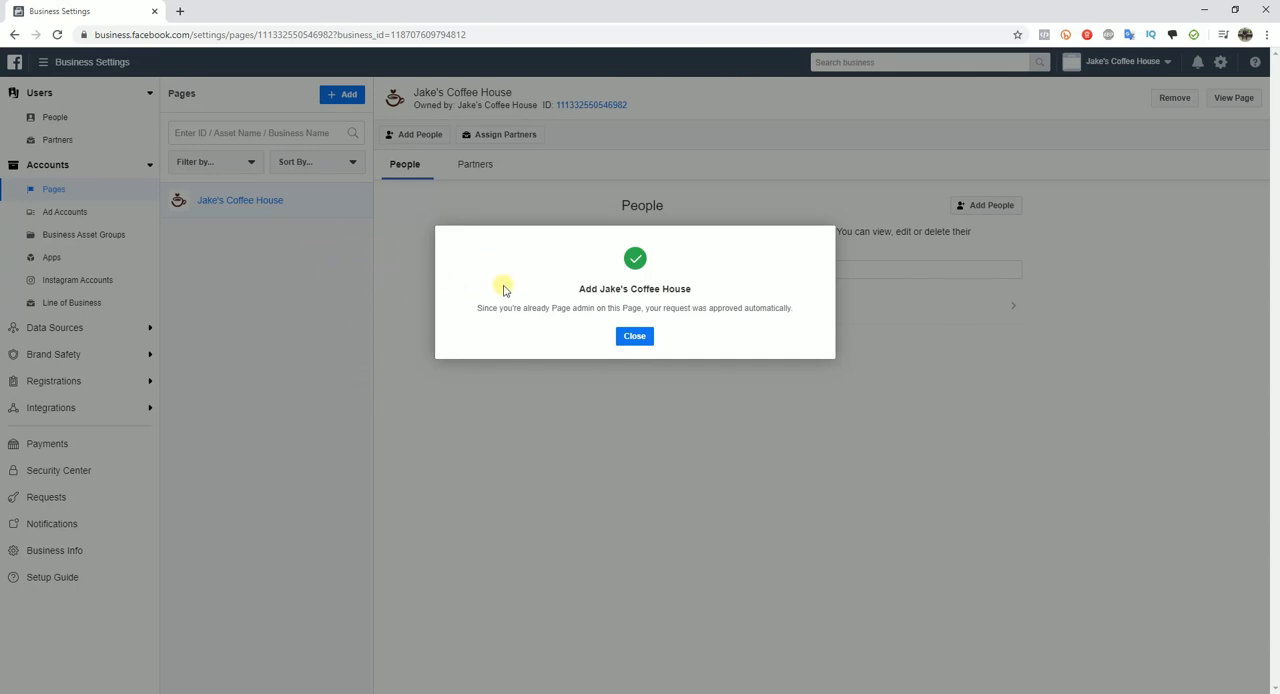
click(634, 336)
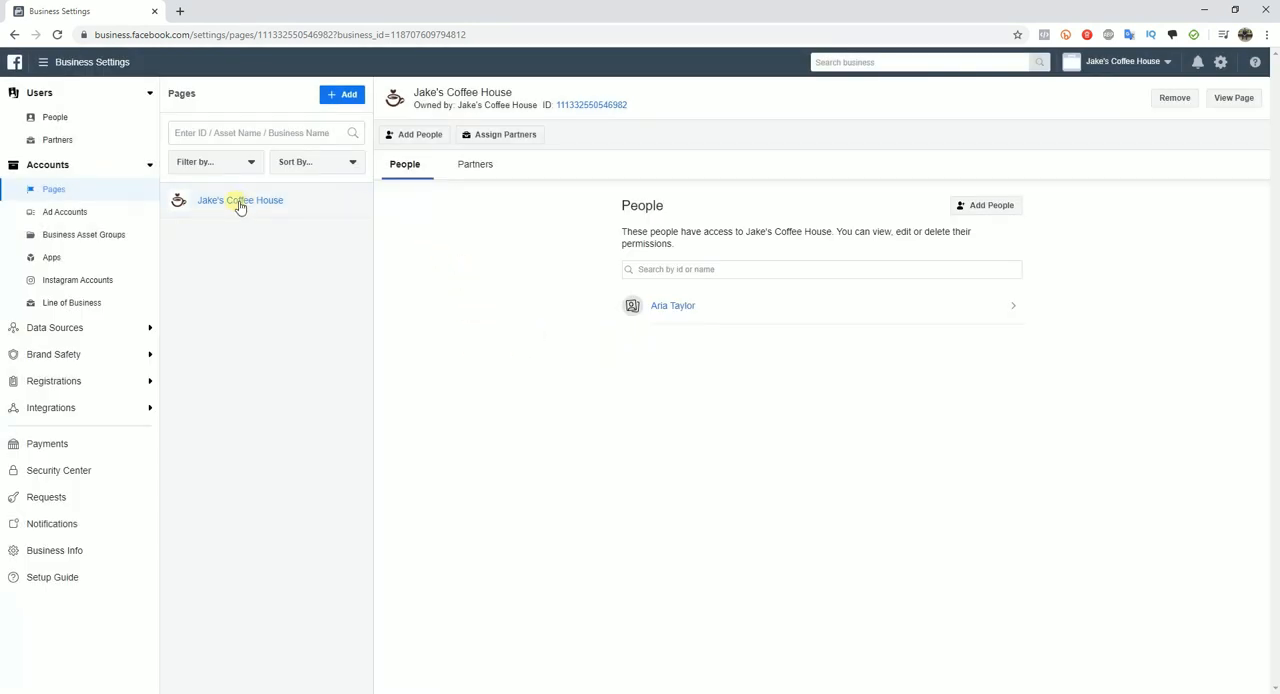
Step: View the Jake's Coffee House Page in its own browser tab and compare it with its business settings
click(1229, 101)
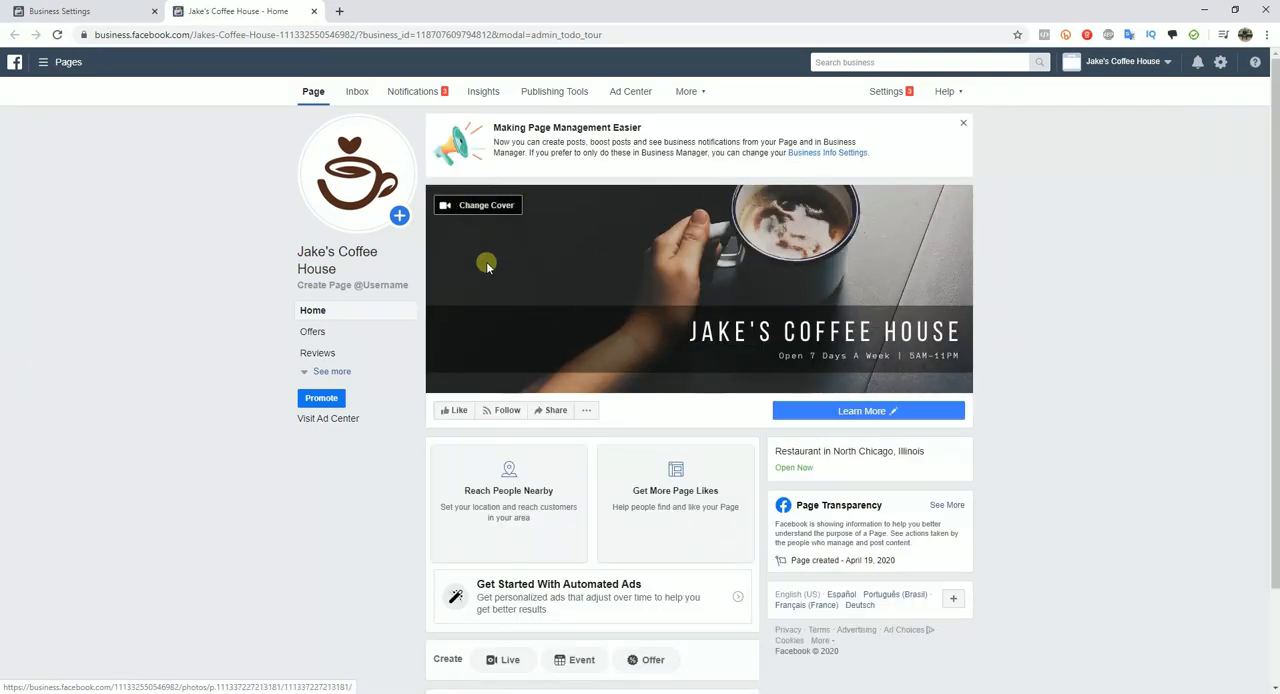
mouse_move(347, 230)
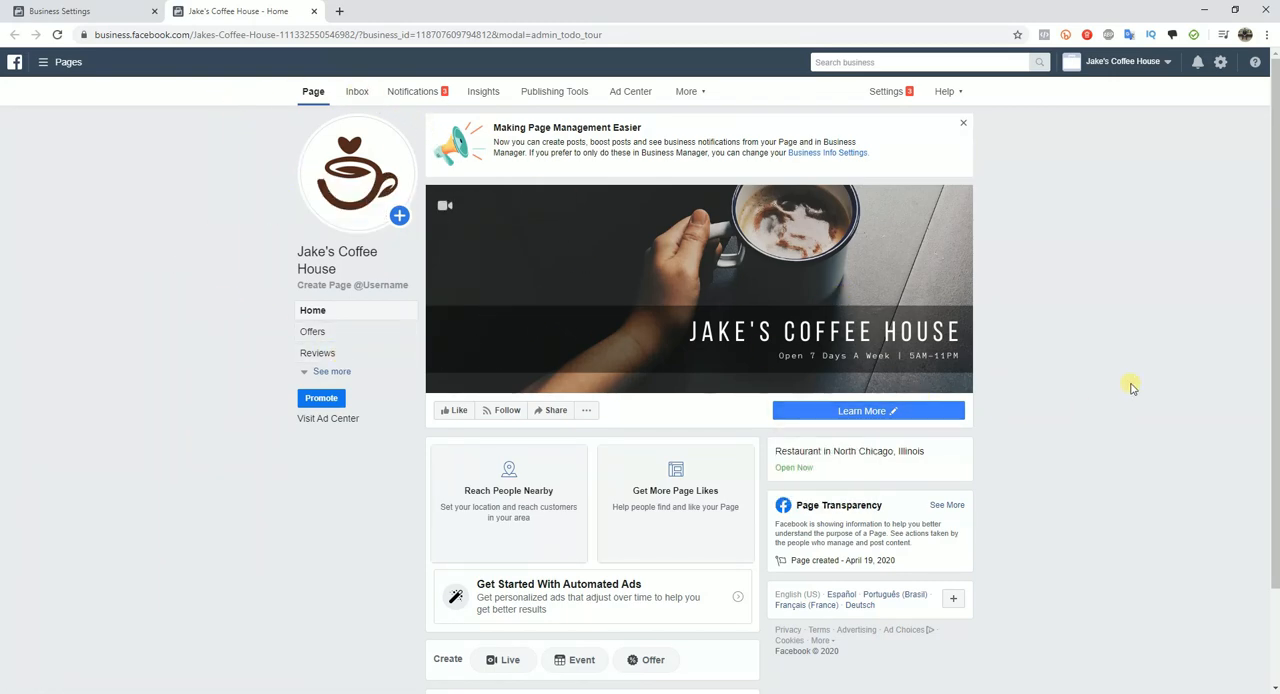
click(75, 12)
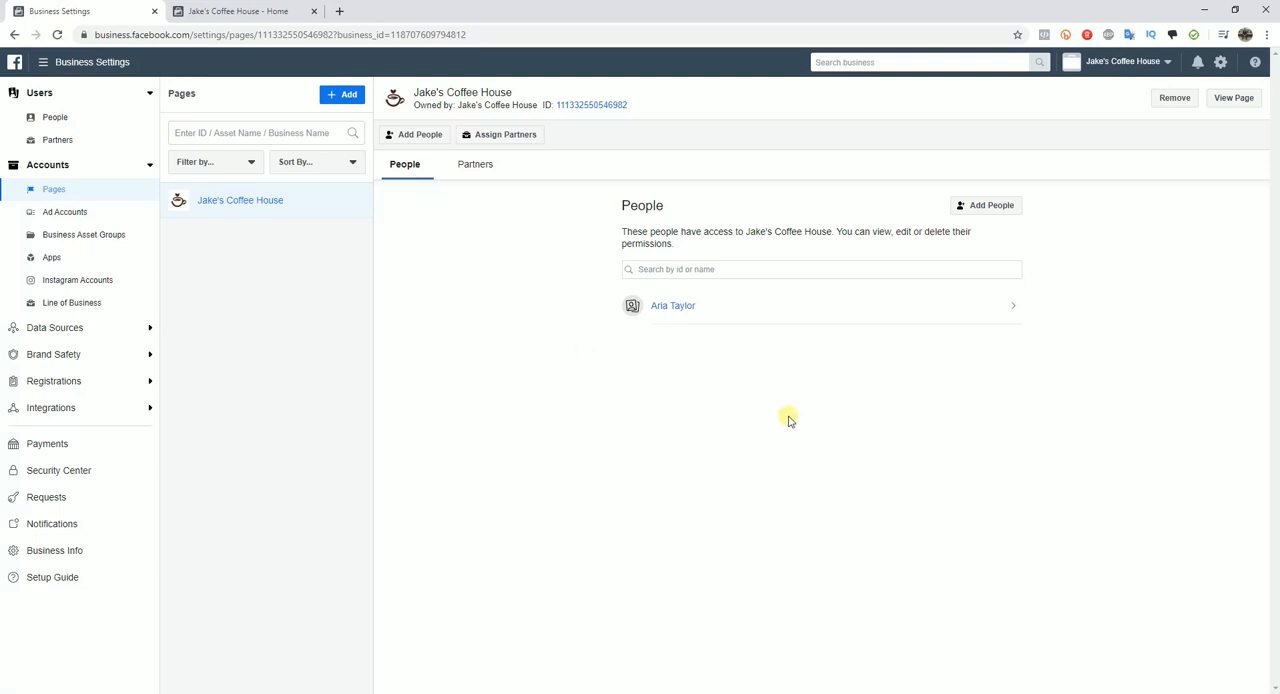
click(214, 11)
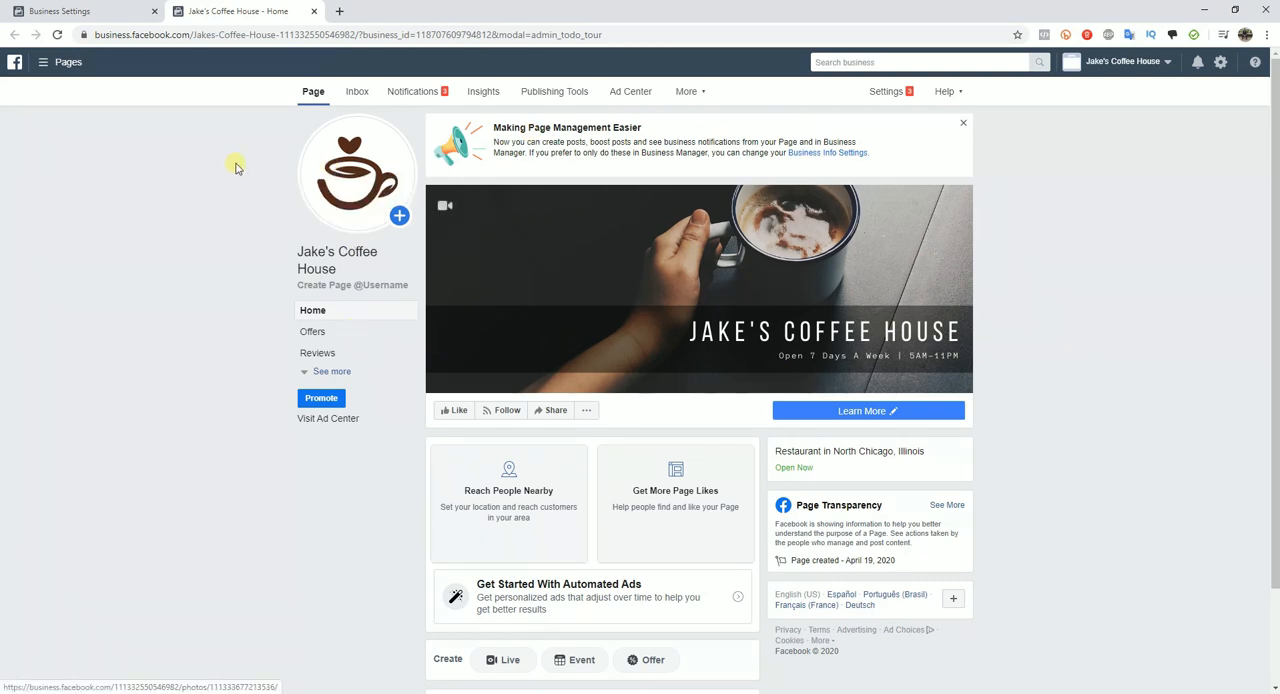
Step: Create a new ad account named Jakes Coffee House for use by My business (Jake's Coffee House)
click(311, 12)
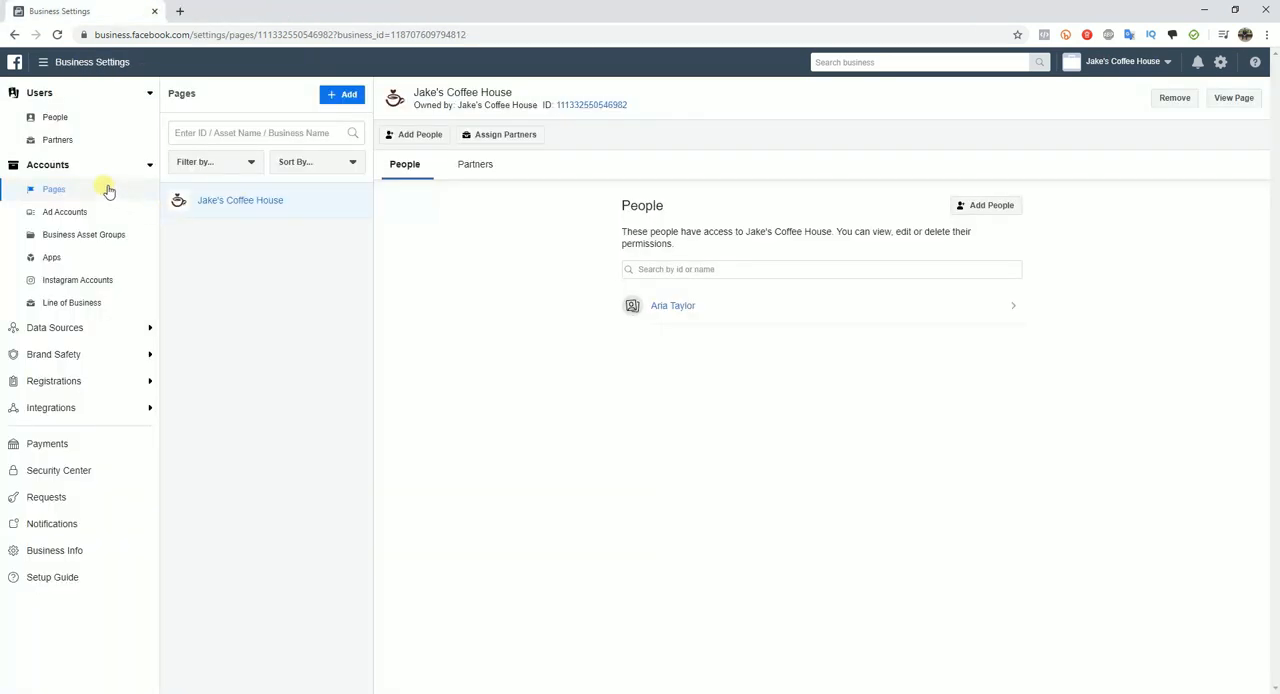
click(80, 213)
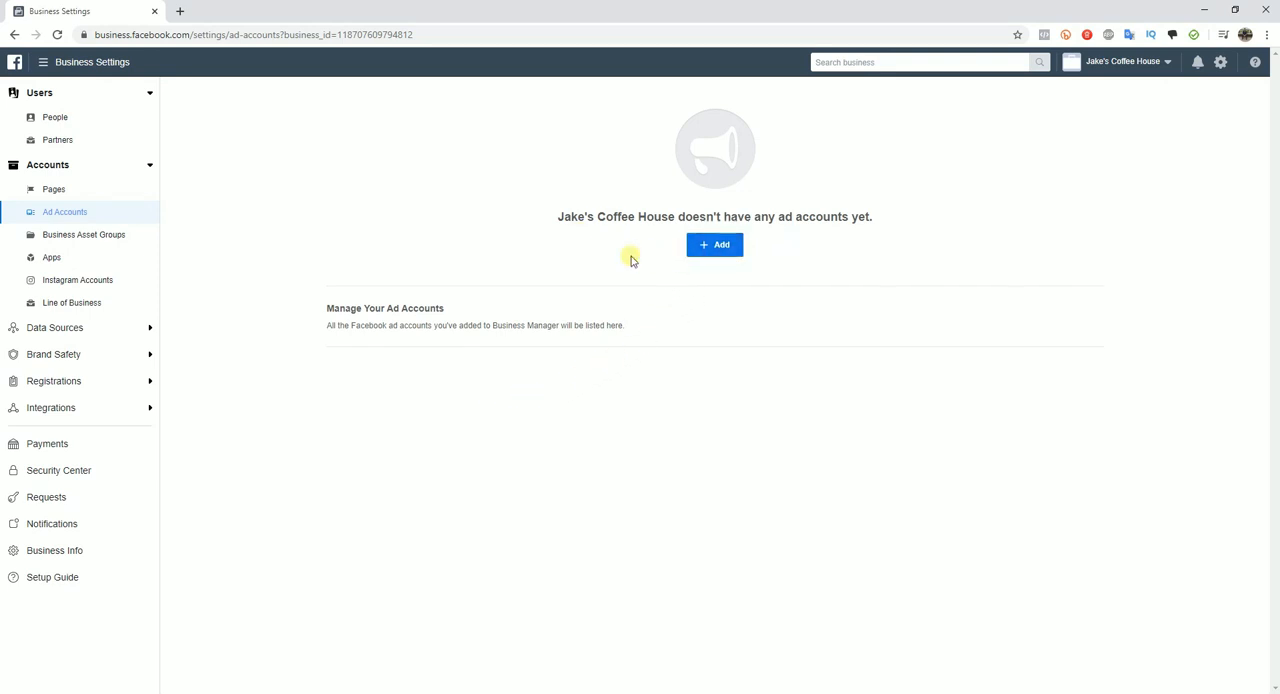
click(708, 250)
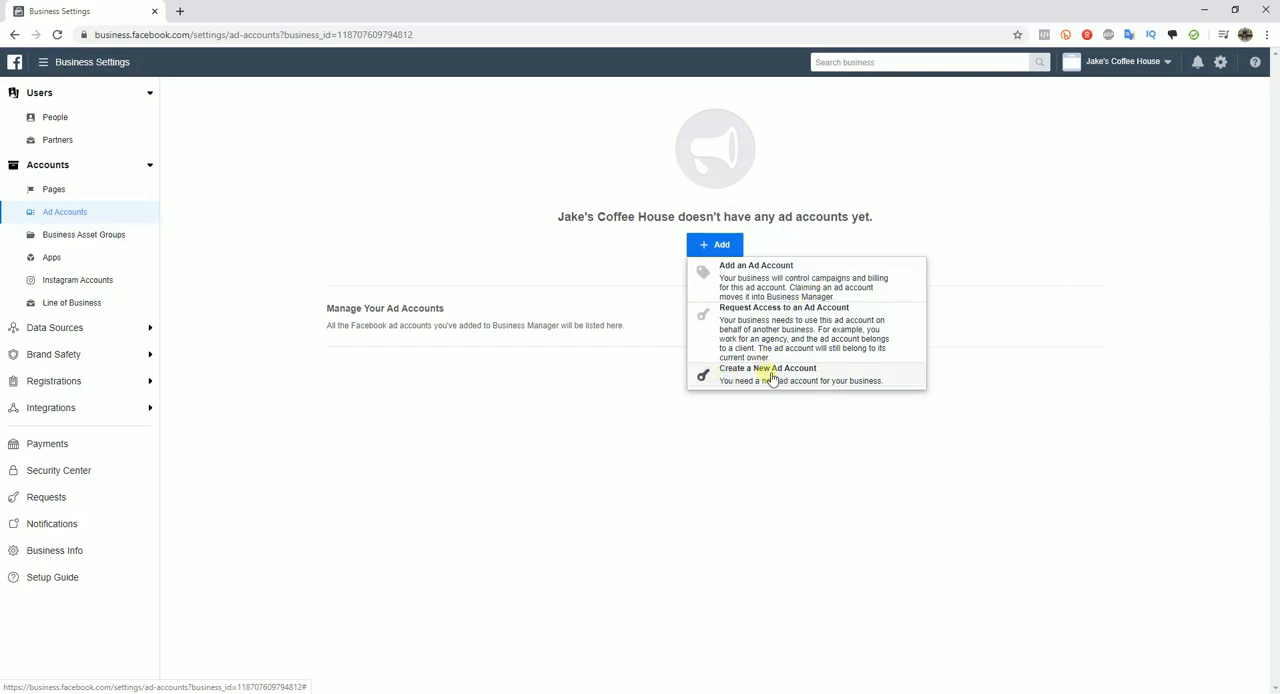
click(802, 376)
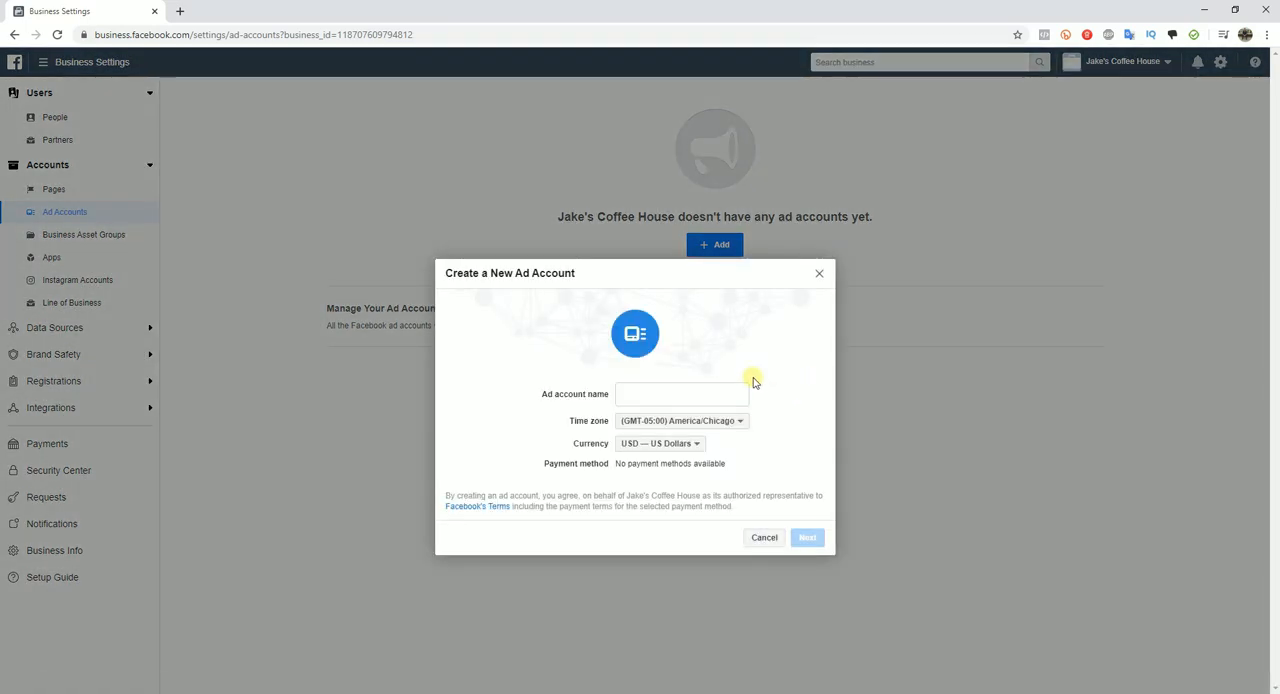
click(706, 390)
text(Jakes Coffee House)
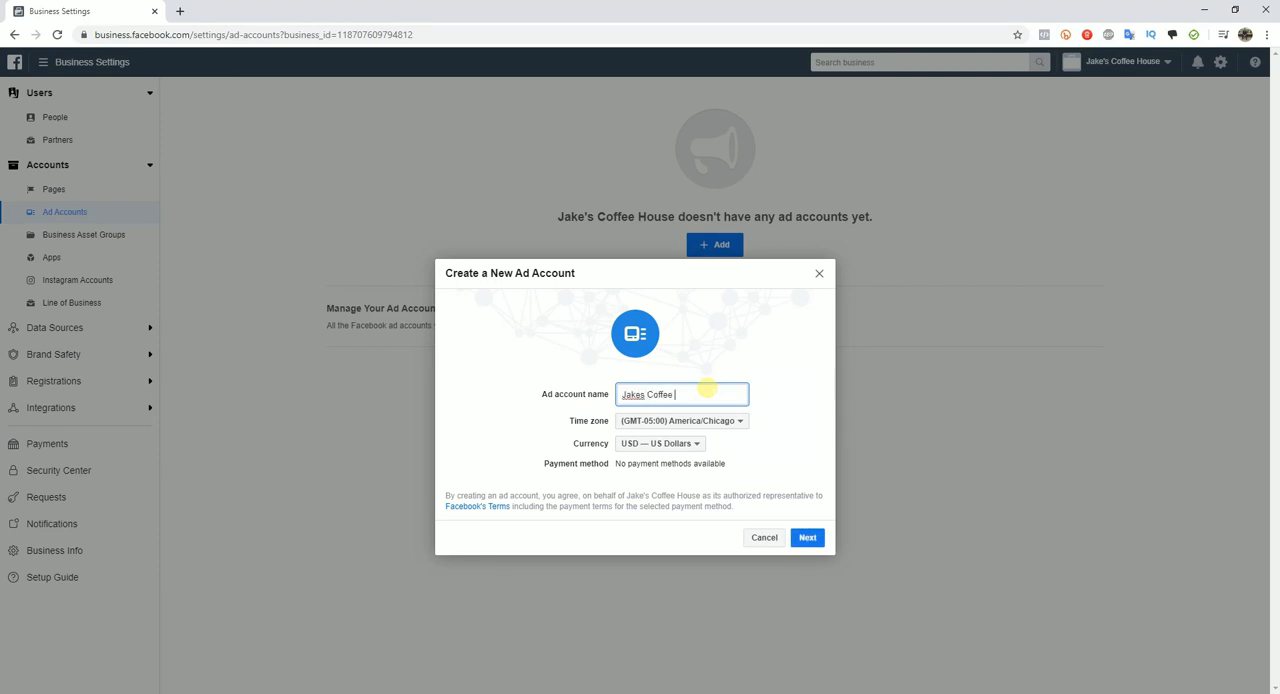
click(807, 537)
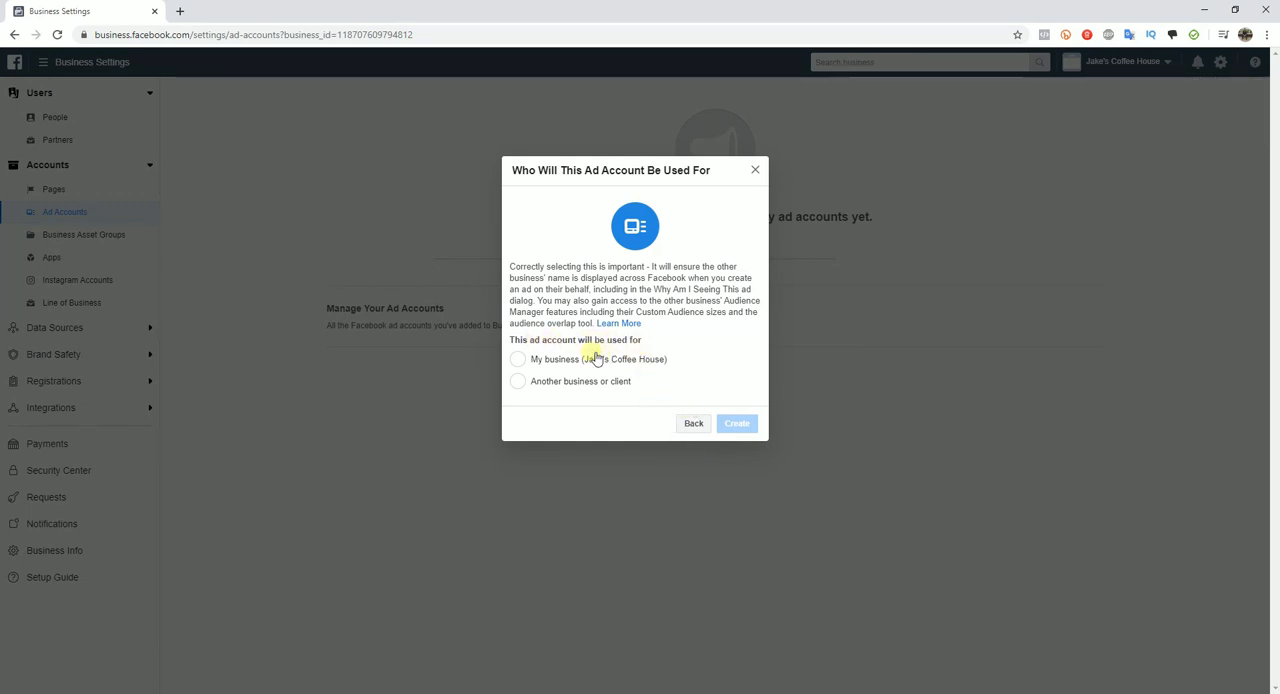
click(566, 361)
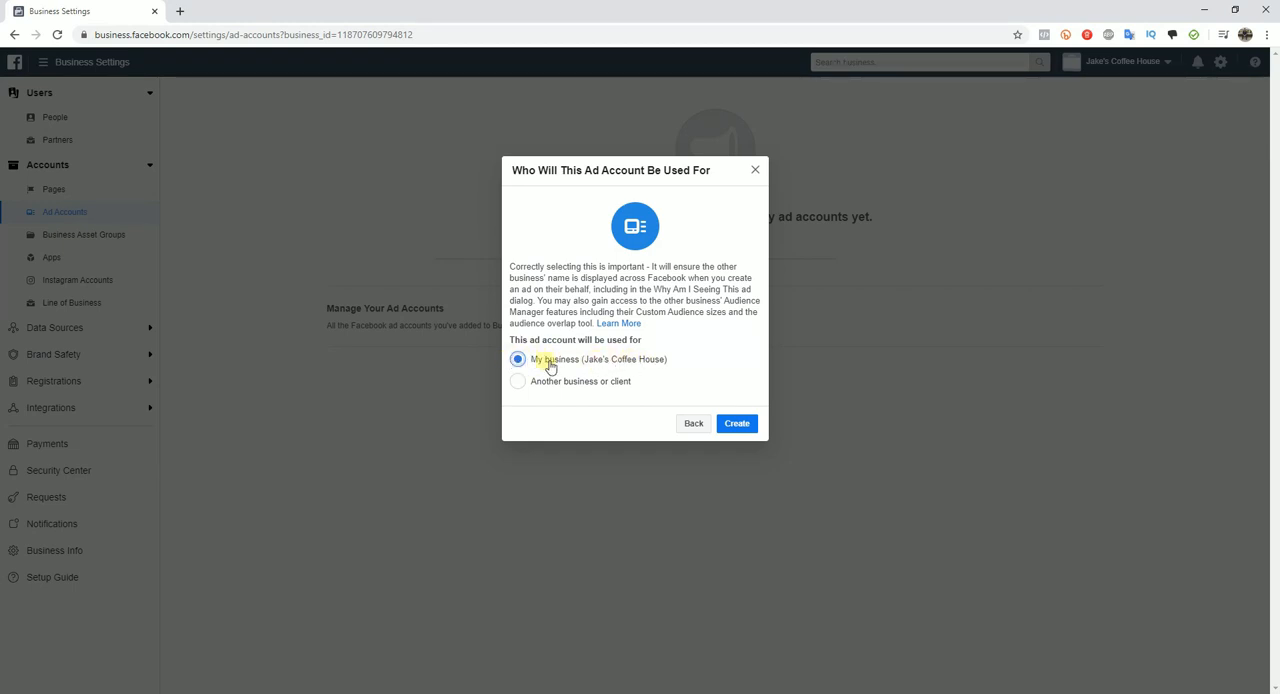
click(737, 423)
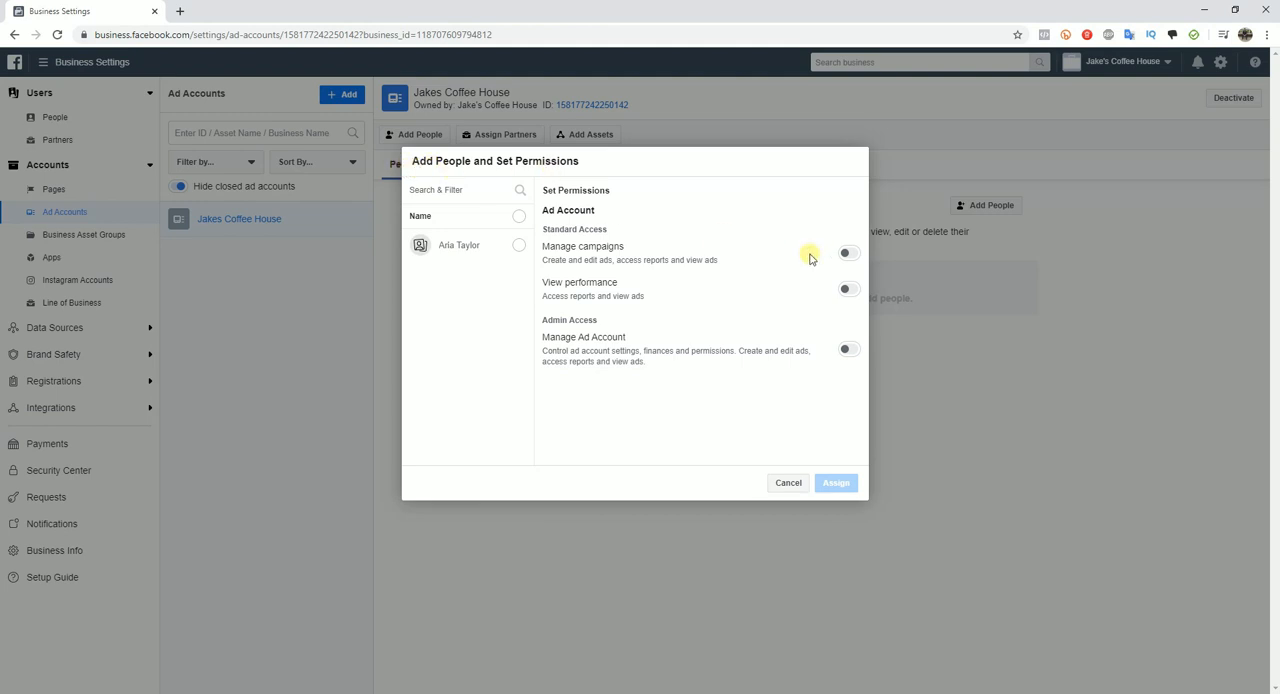
Step: Give the listed person Manage Ad Account admin access to the new ad account and close the confirmation
click(516, 245)
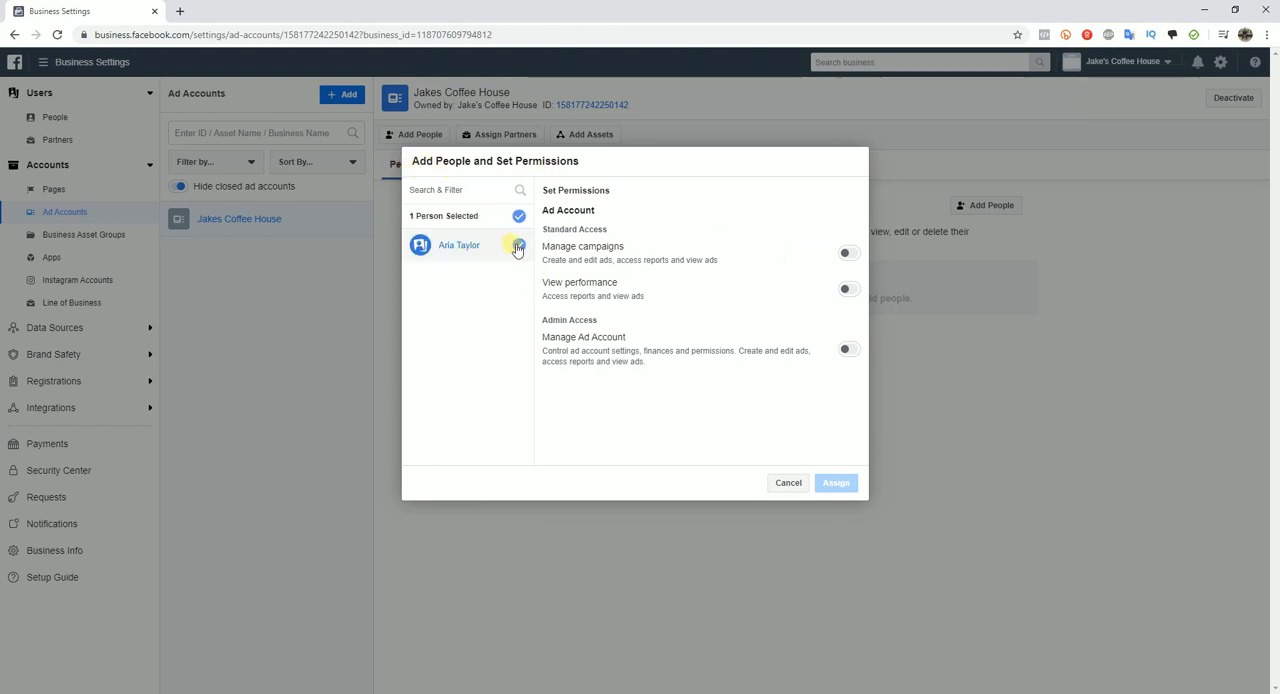
click(847, 349)
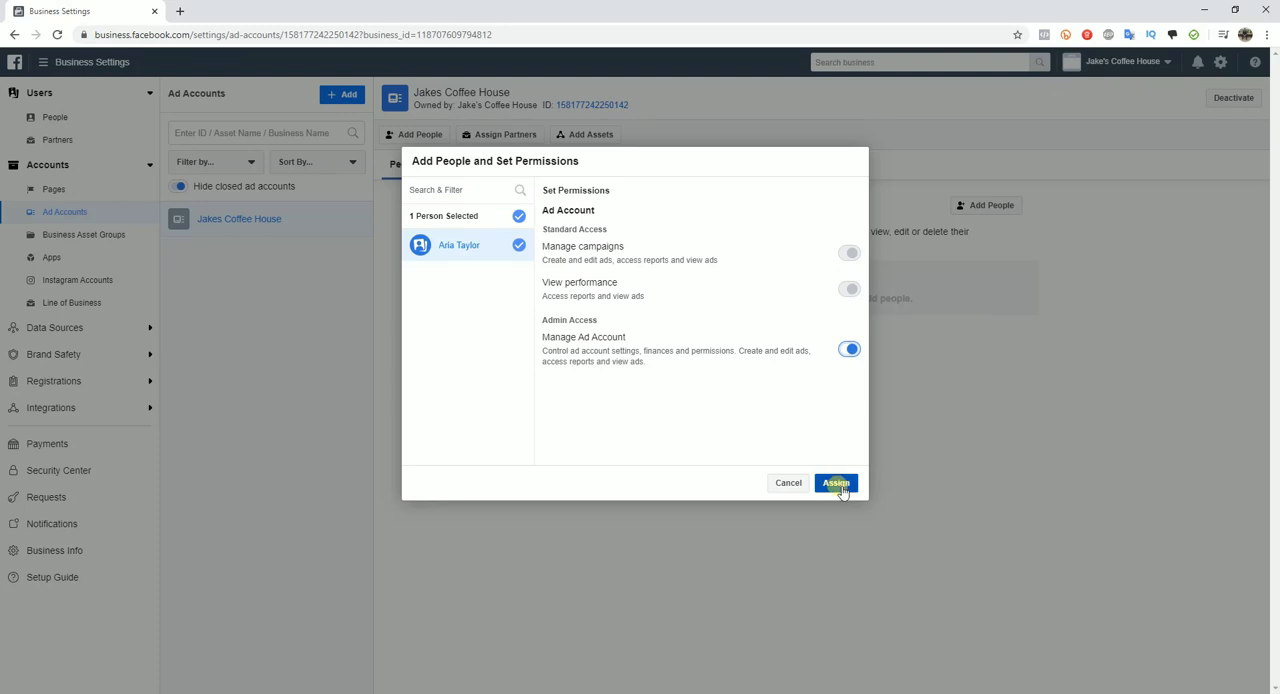
click(838, 484)
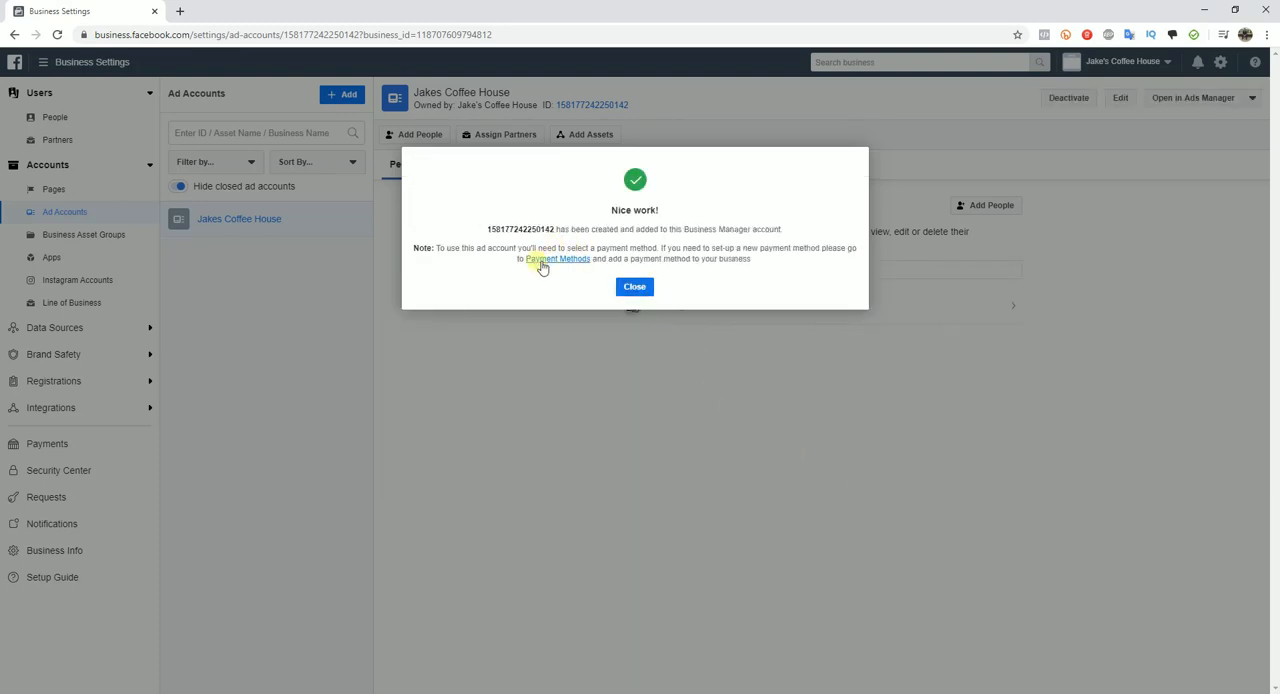
click(636, 287)
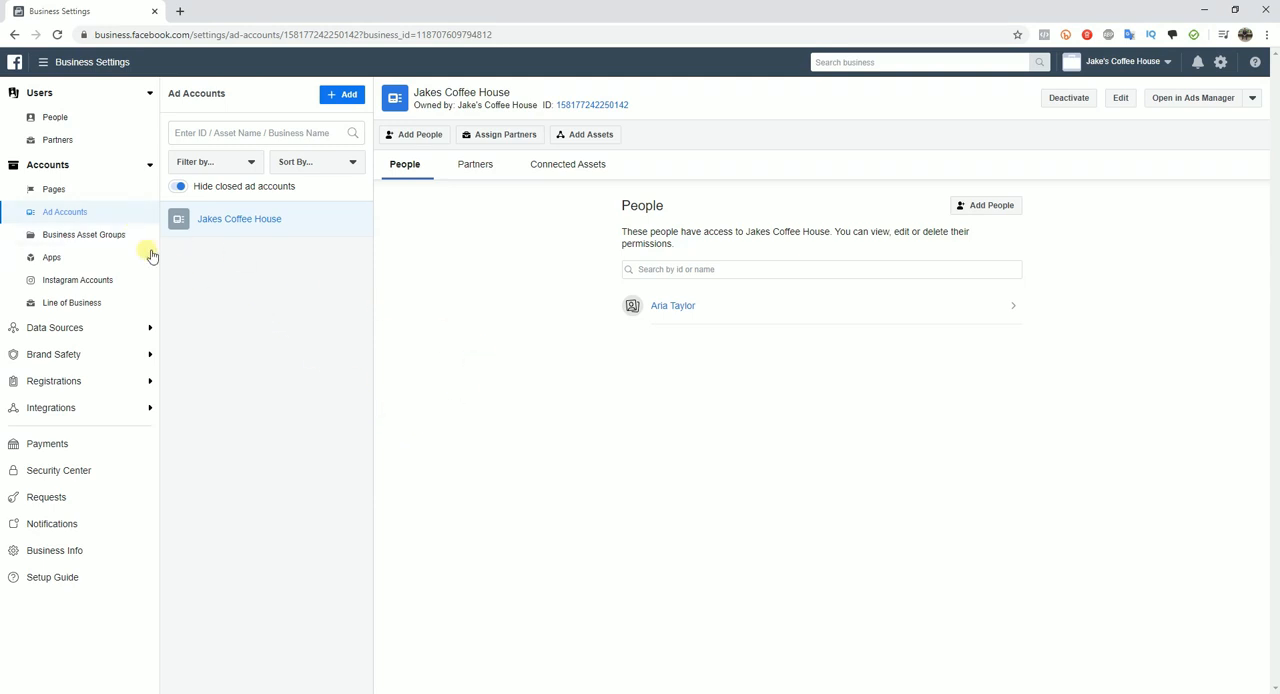
Step: Look over the form for adding a payment method to the business and cancel it without entering a card
click(96, 191)
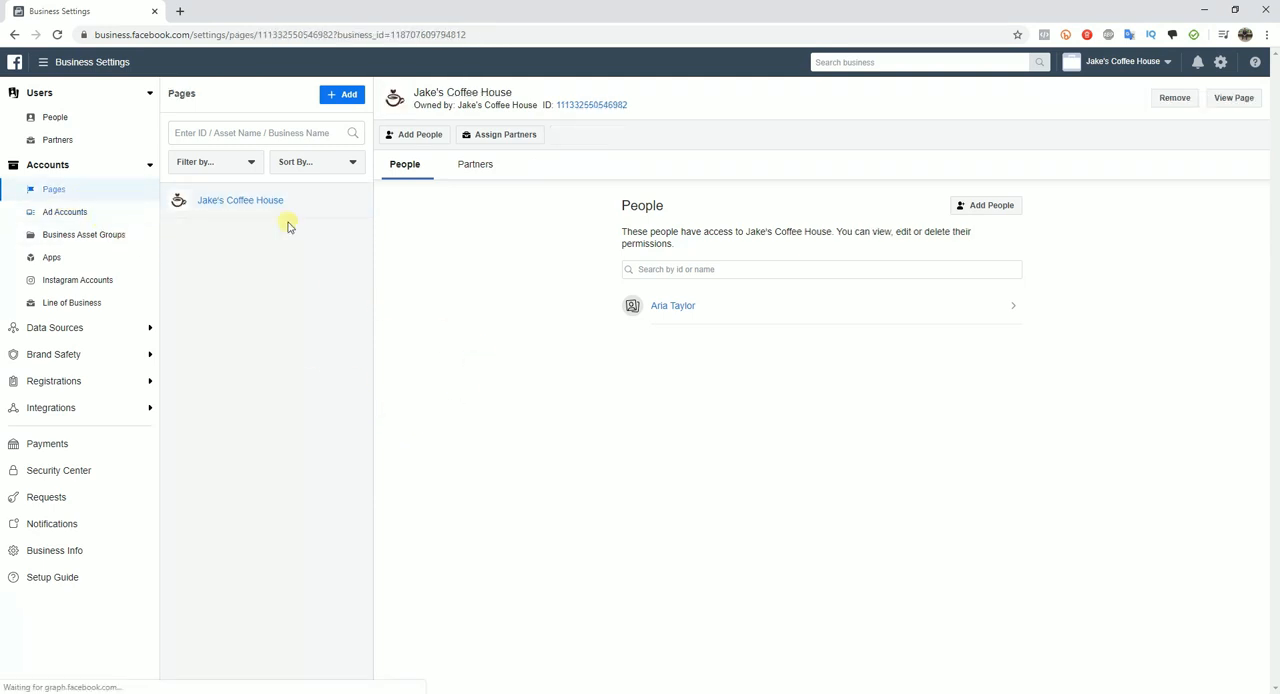
click(106, 214)
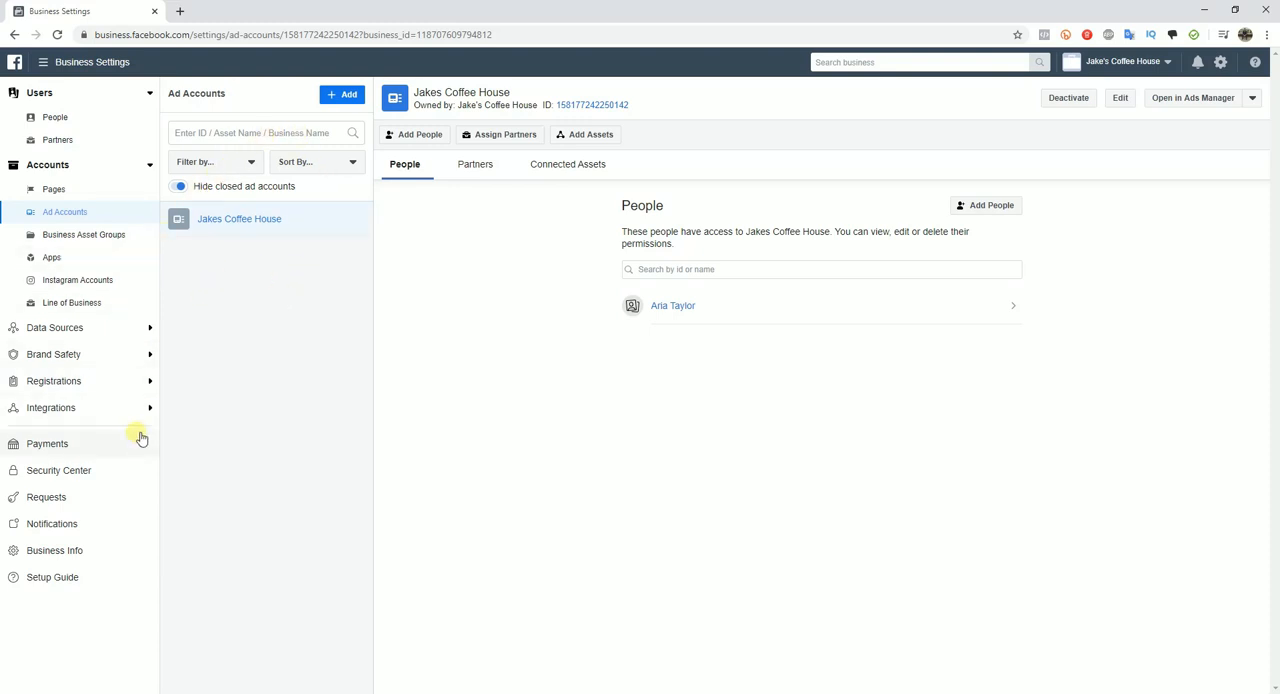
click(100, 448)
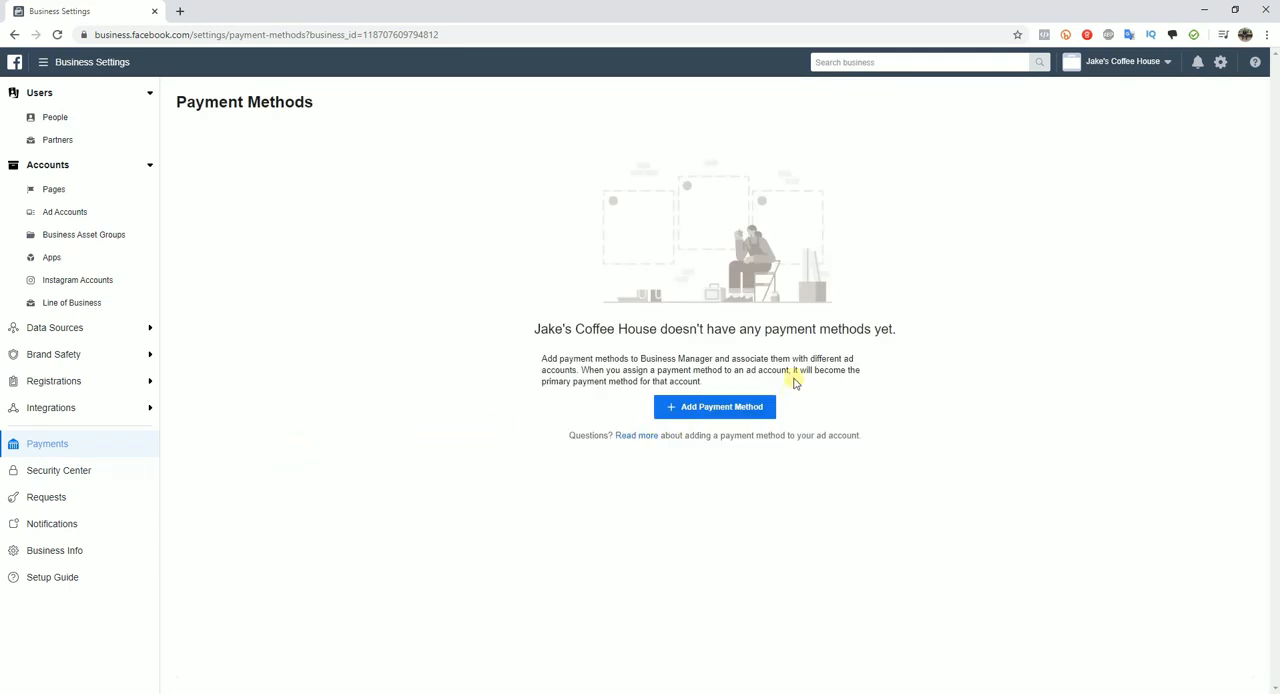
click(678, 410)
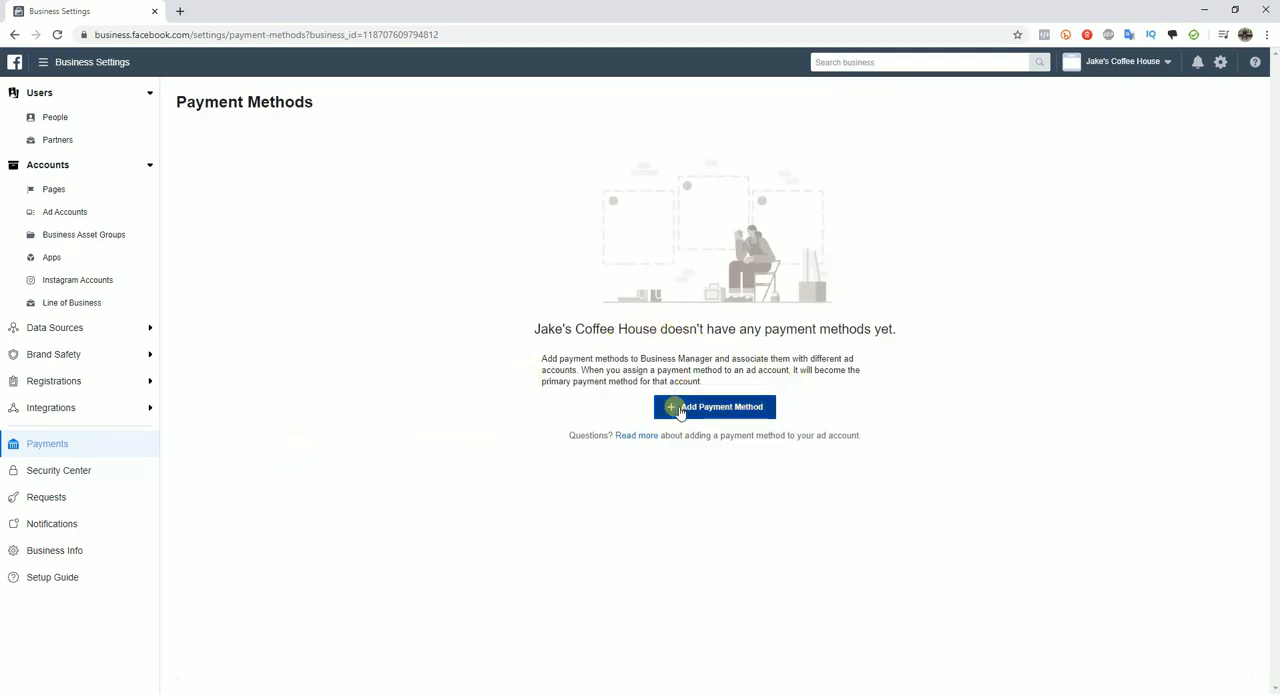
click(668, 407)
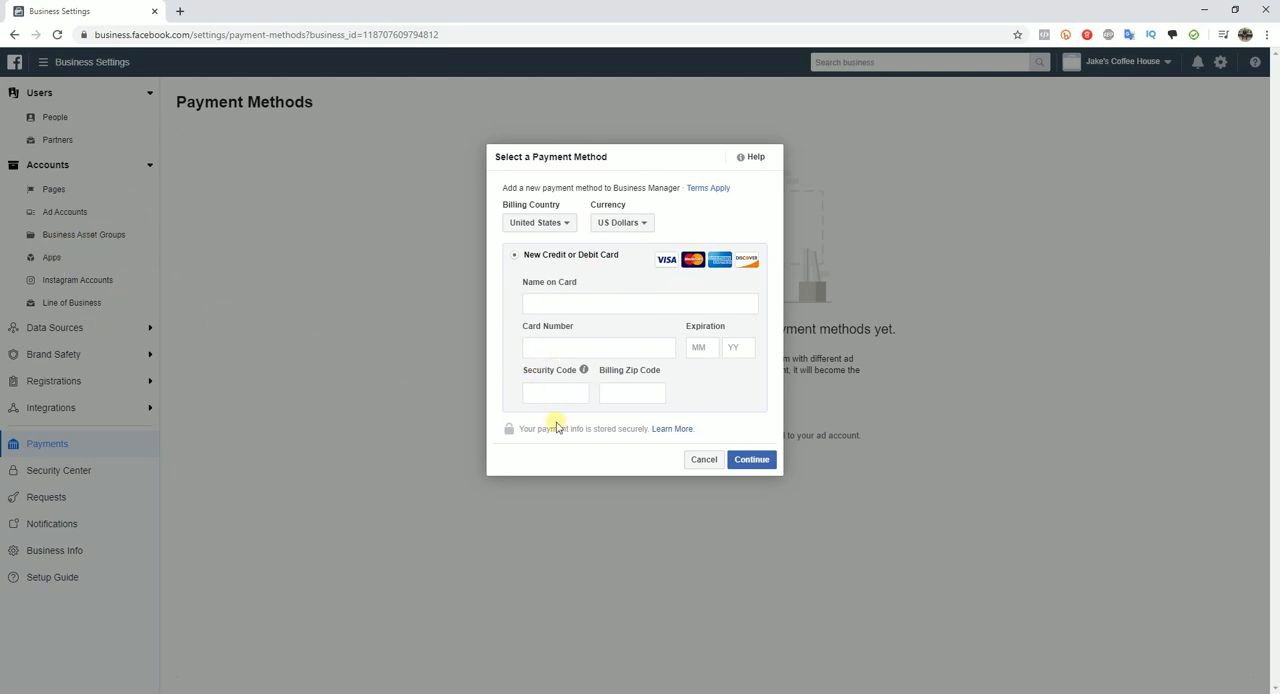
click(706, 461)
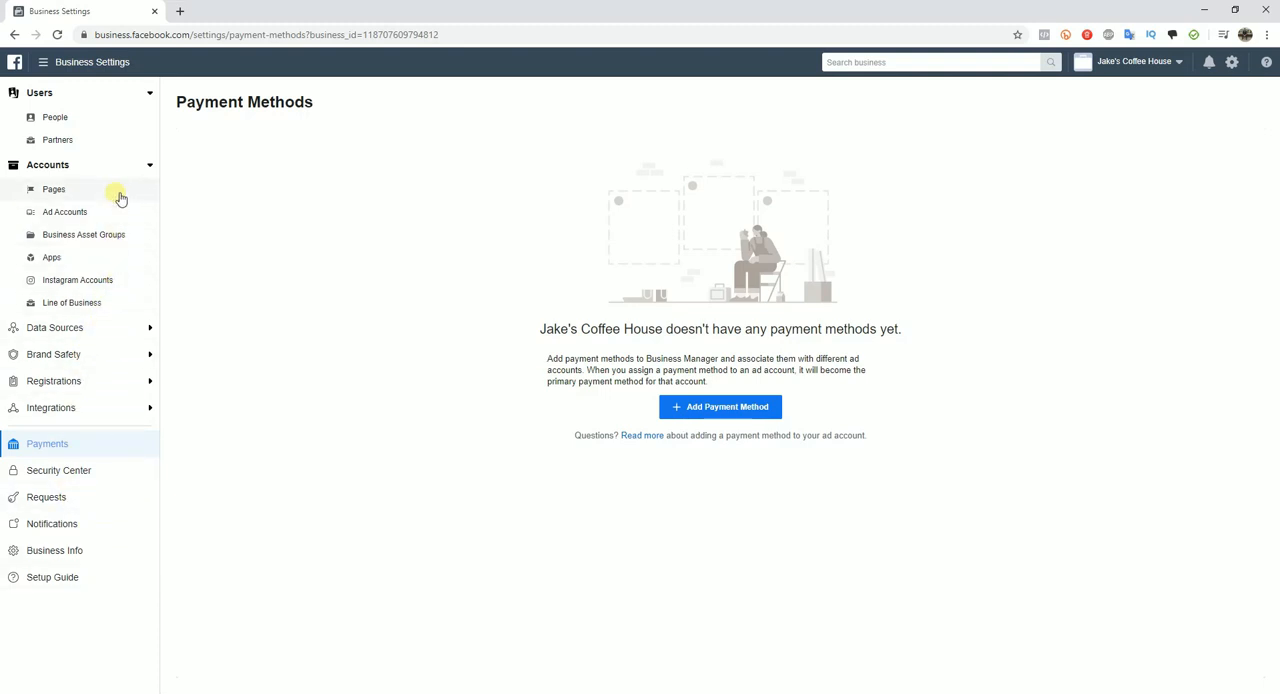
Step: View the dialog for connecting an Instagram account to the business and close it without connecting one
click(92, 283)
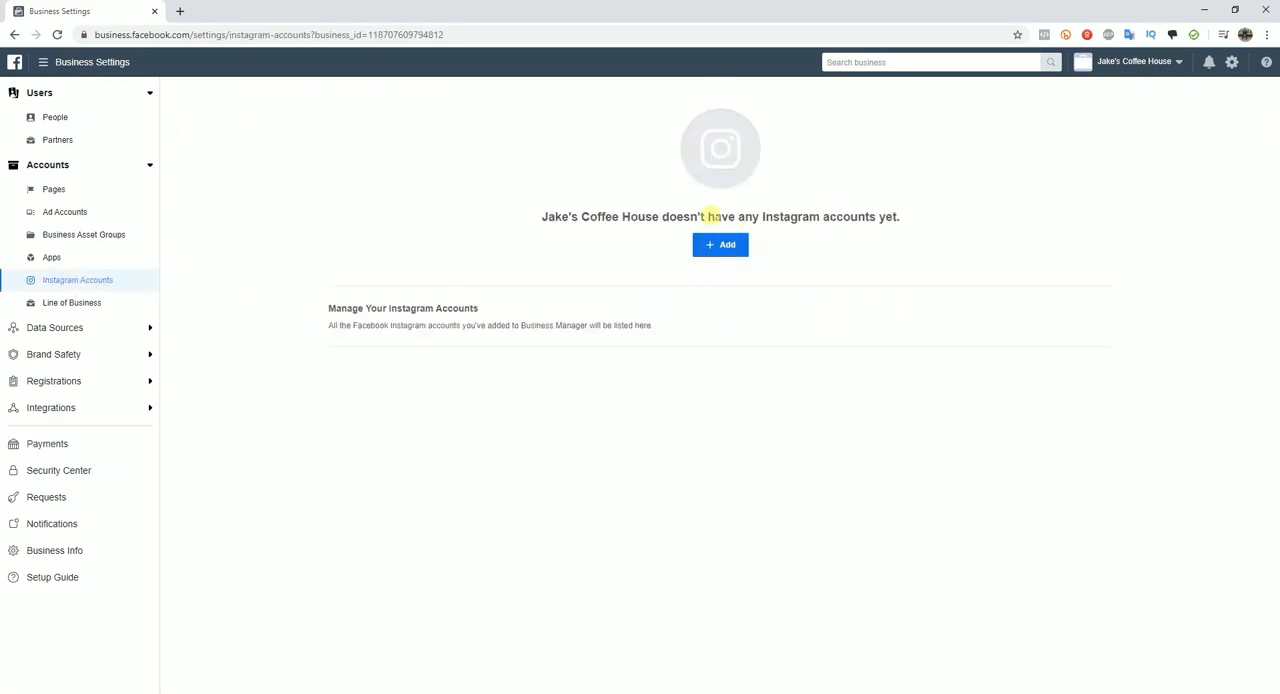
click(726, 246)
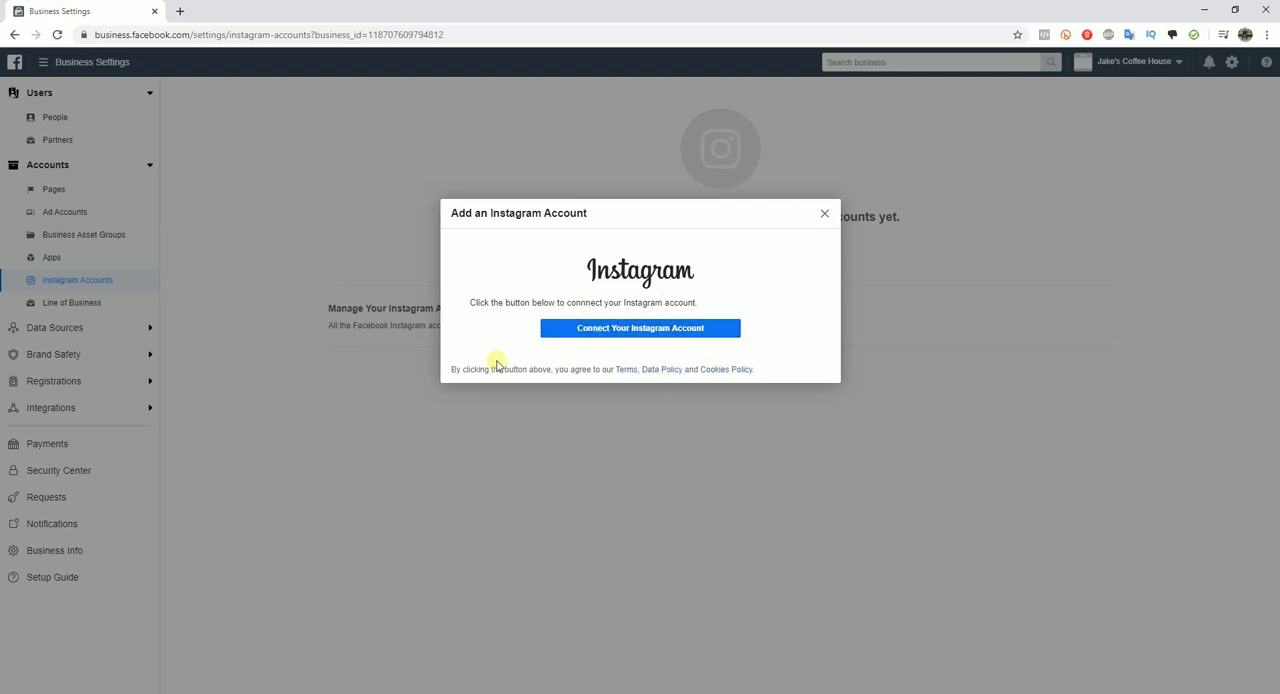
click(824, 213)
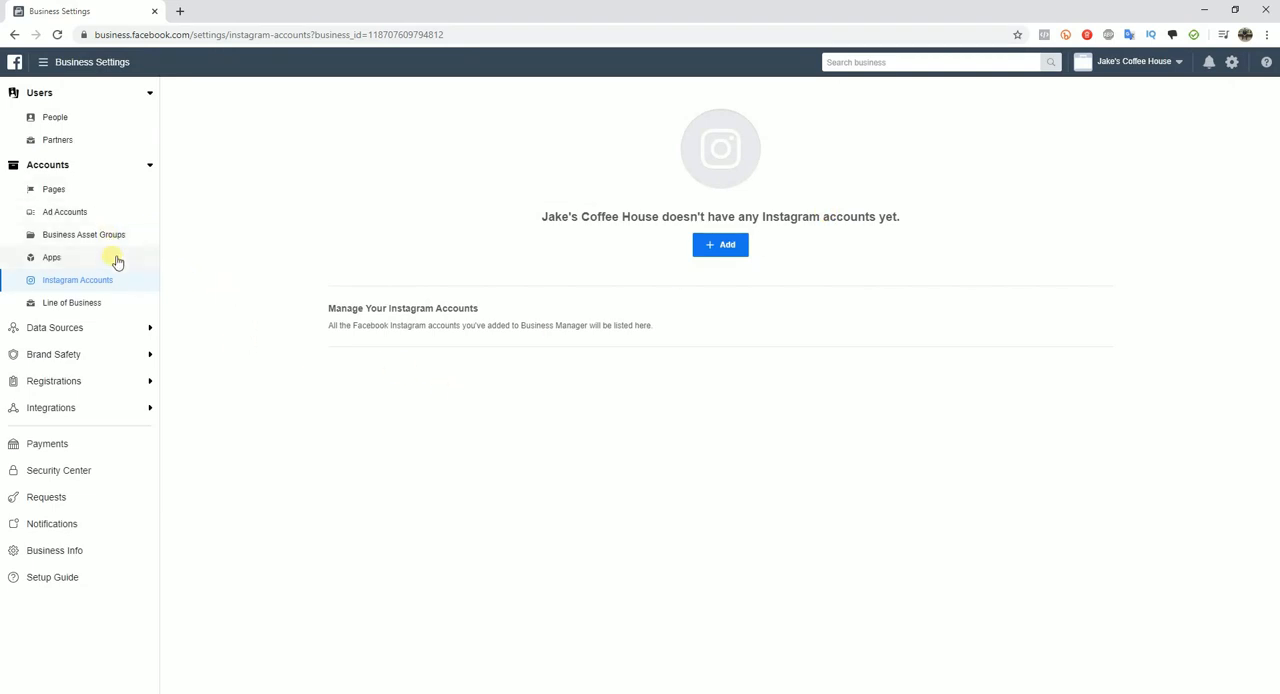
Step: Open the Jakes Coffee House ad account in Ads Manager and show its campaigns alongside the business settings tab
click(105, 197)
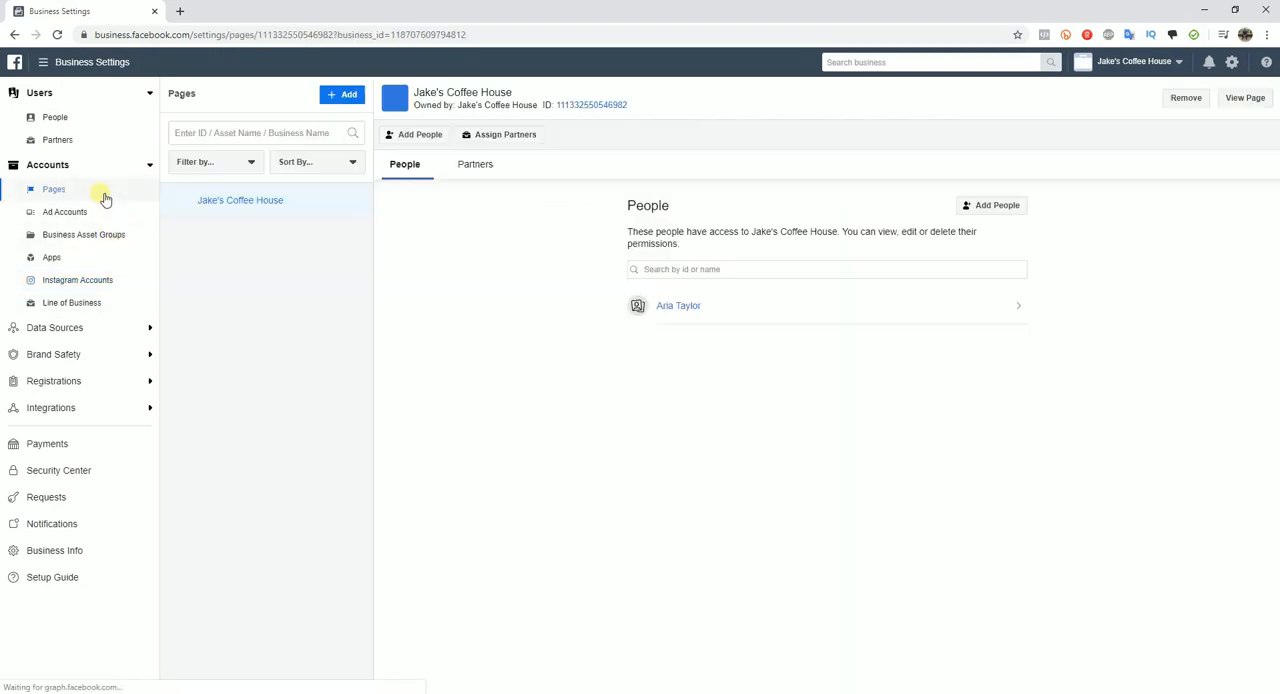
click(80, 213)
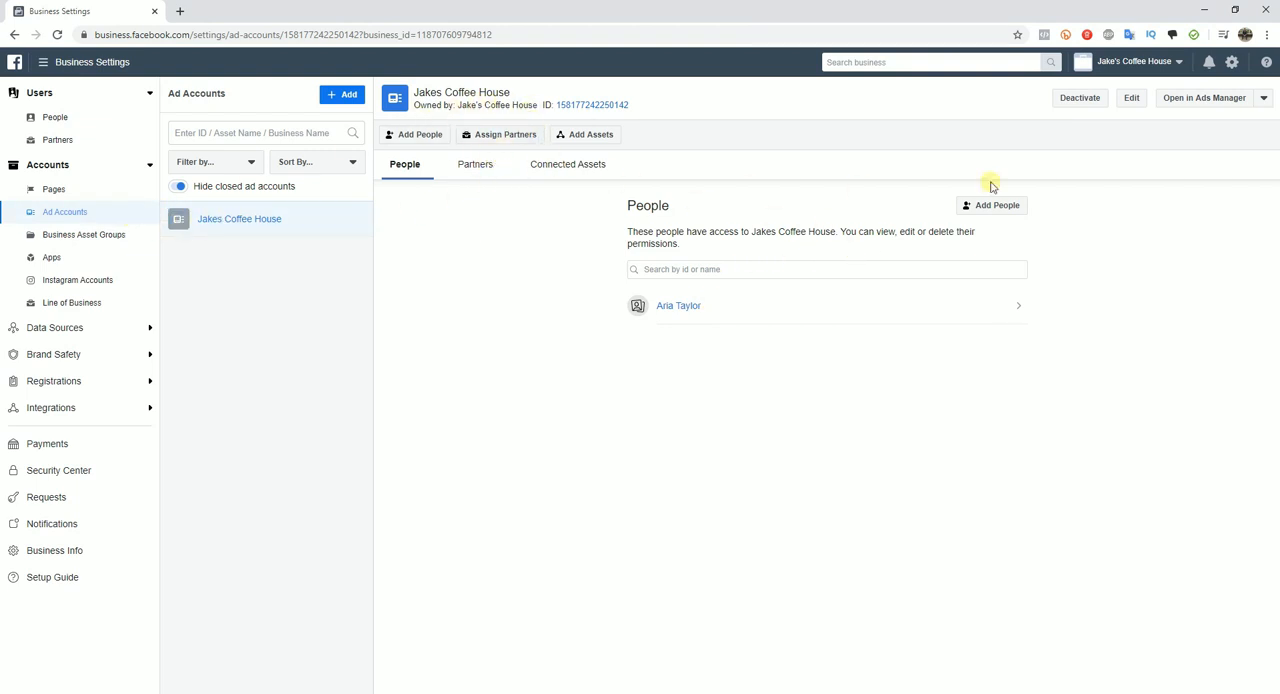
click(1218, 100)
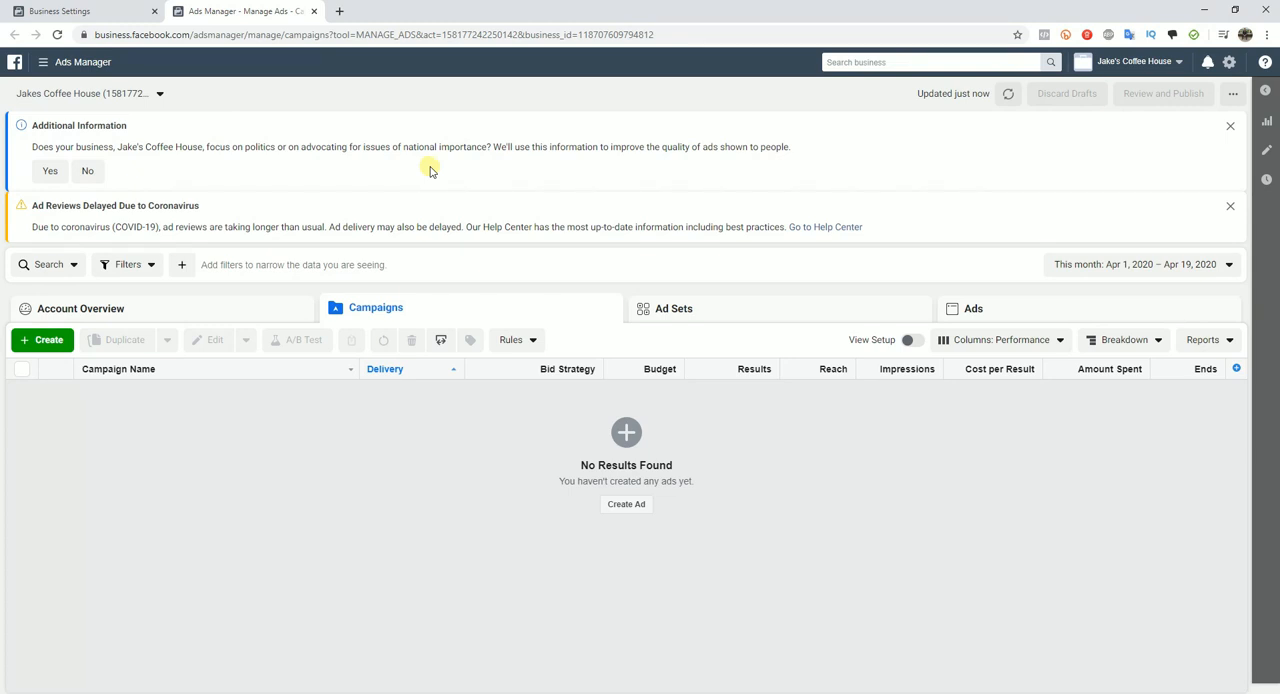
click(104, 14)
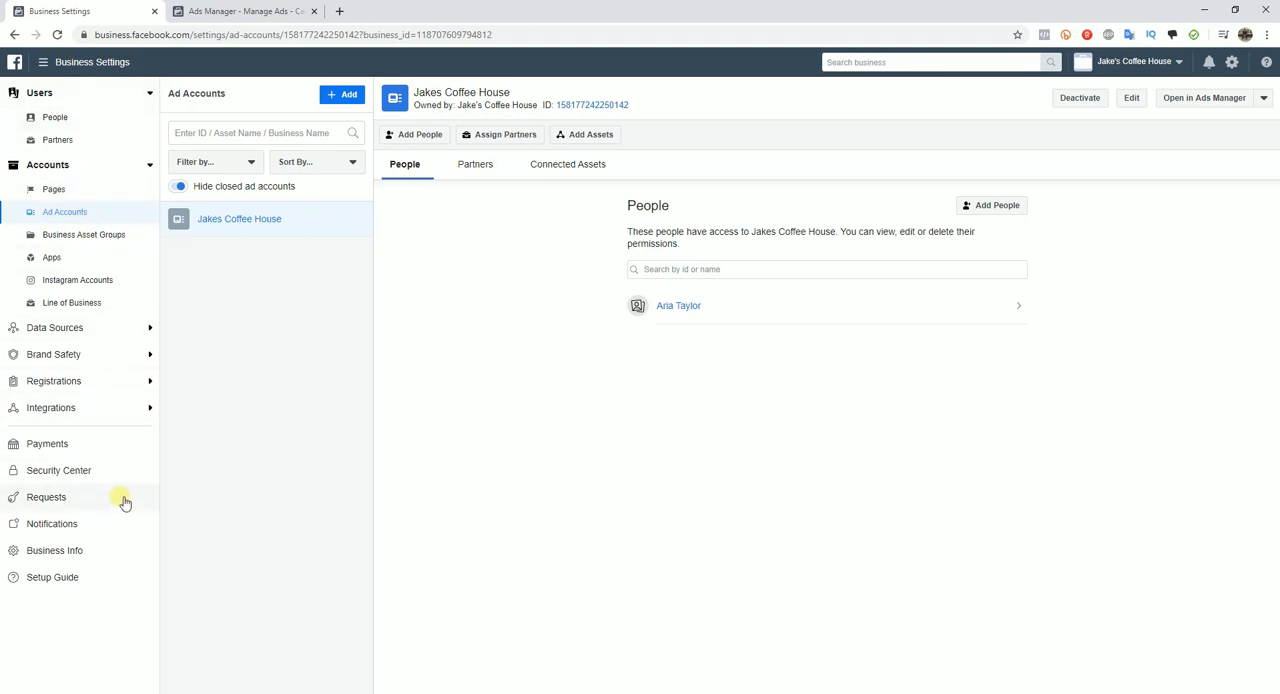
click(231, 12)
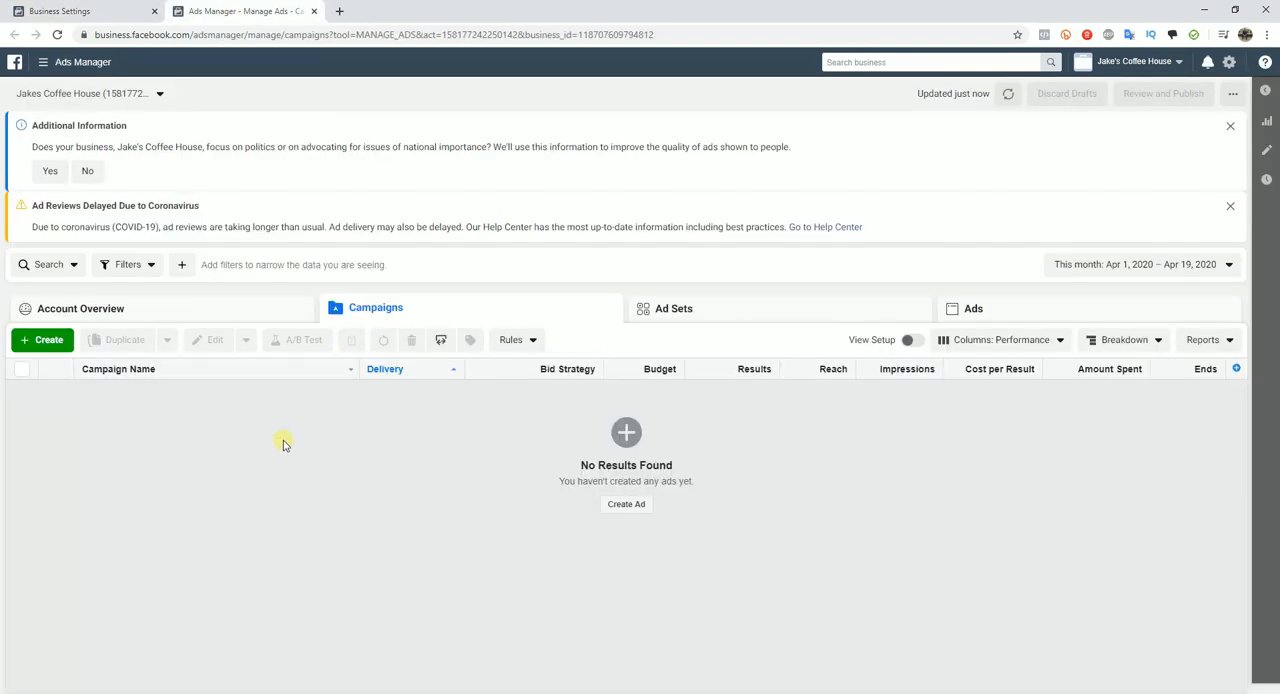